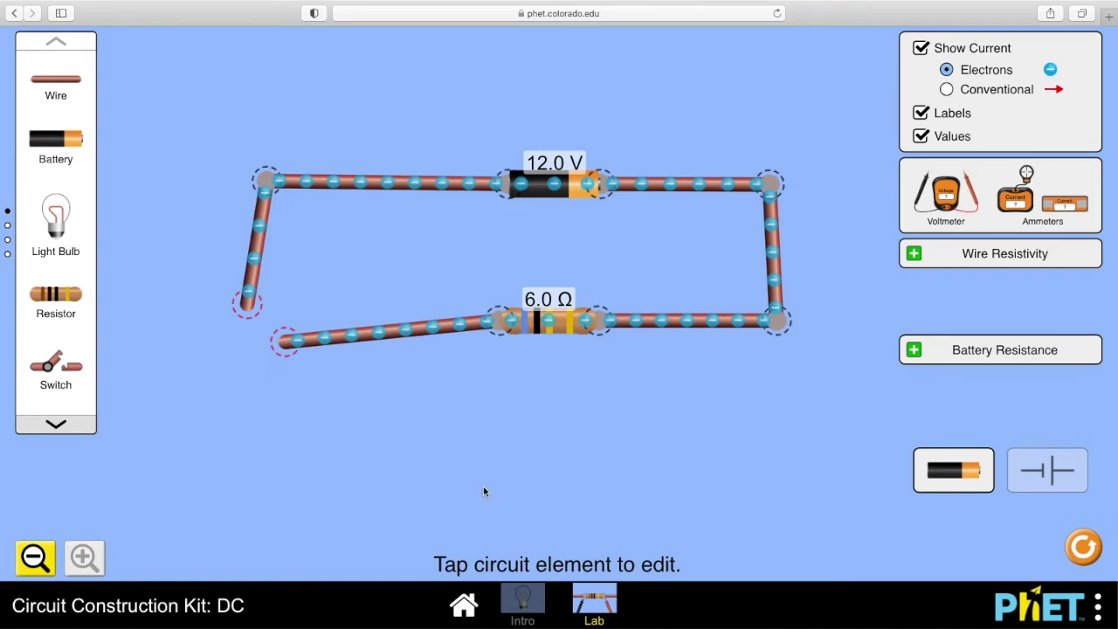
Close the circuit at its lower-left corner and place a probe ammeter outside the loop near the right-hand wire.
drag(282, 349, 262, 327)
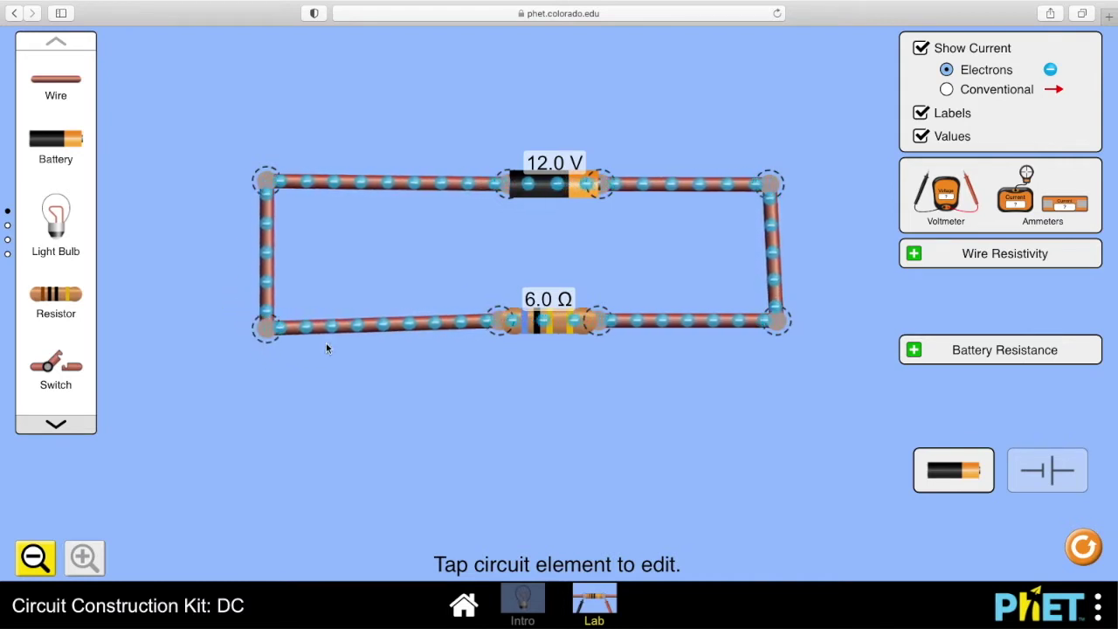
drag(1018, 199, 804, 409)
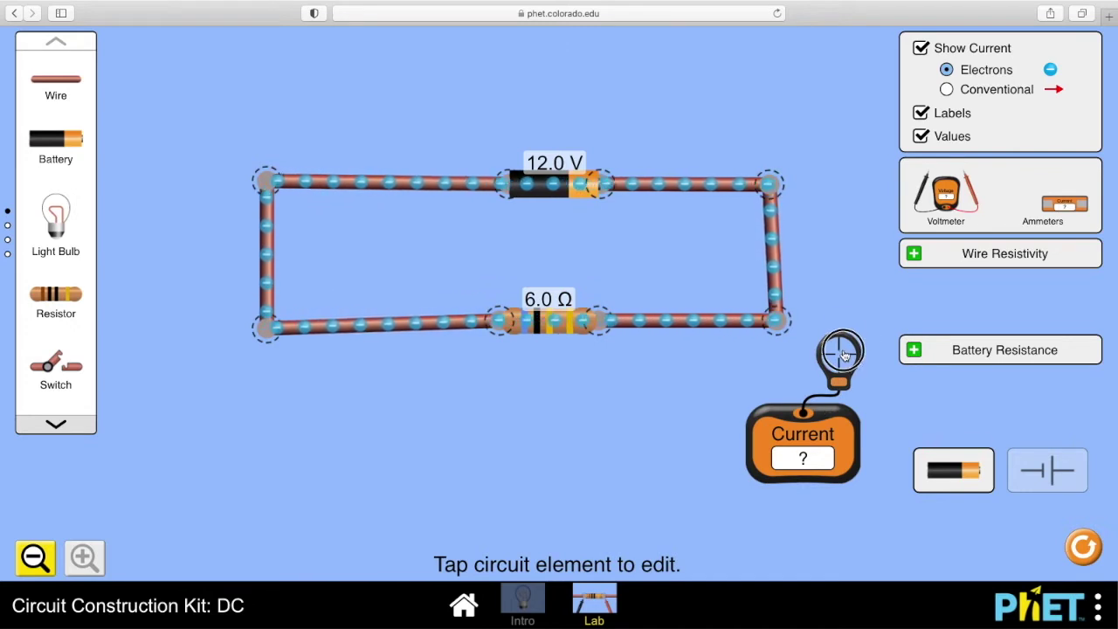
drag(841, 358, 844, 315)
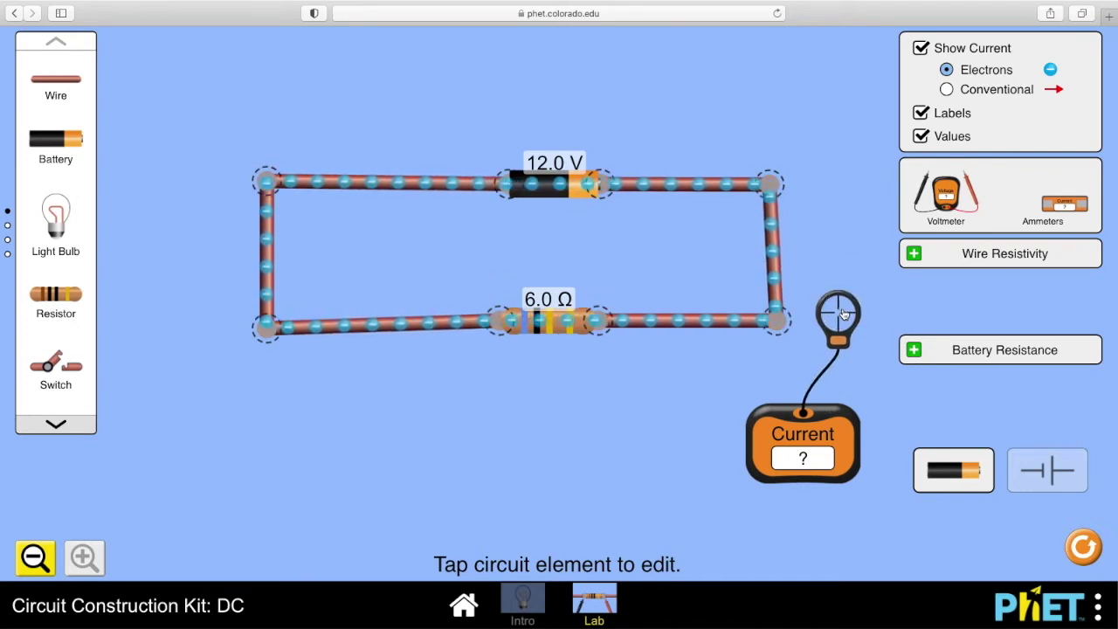
drag(843, 315, 840, 276)
Shift the resistor to the right and delete the wire joining it to the lower-left corner.
drag(547, 323, 597, 327)
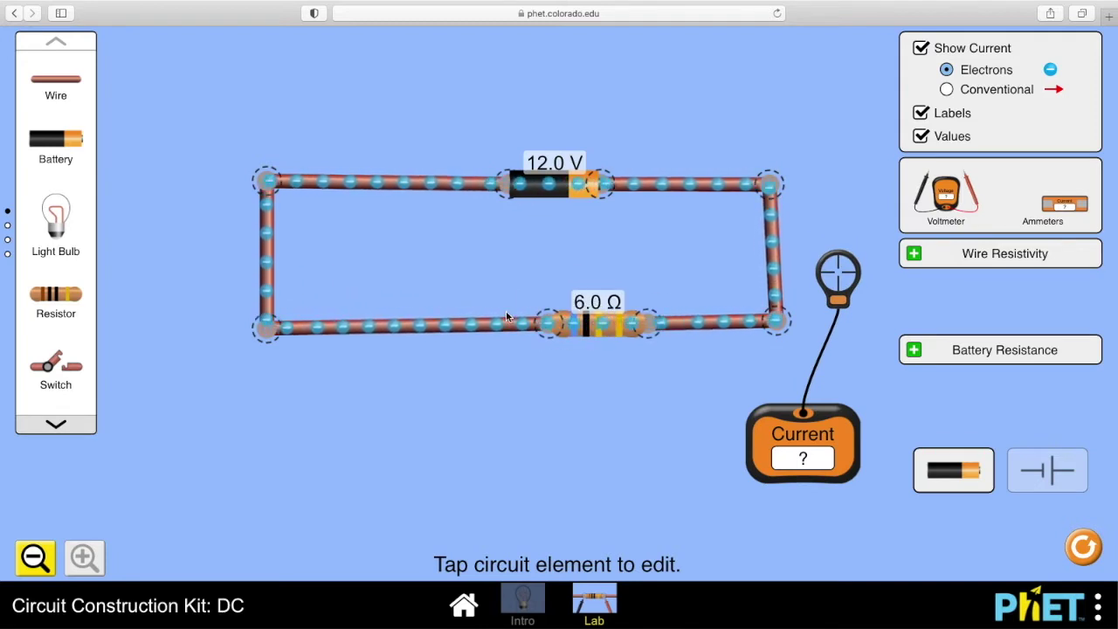
click(474, 328)
click(559, 552)
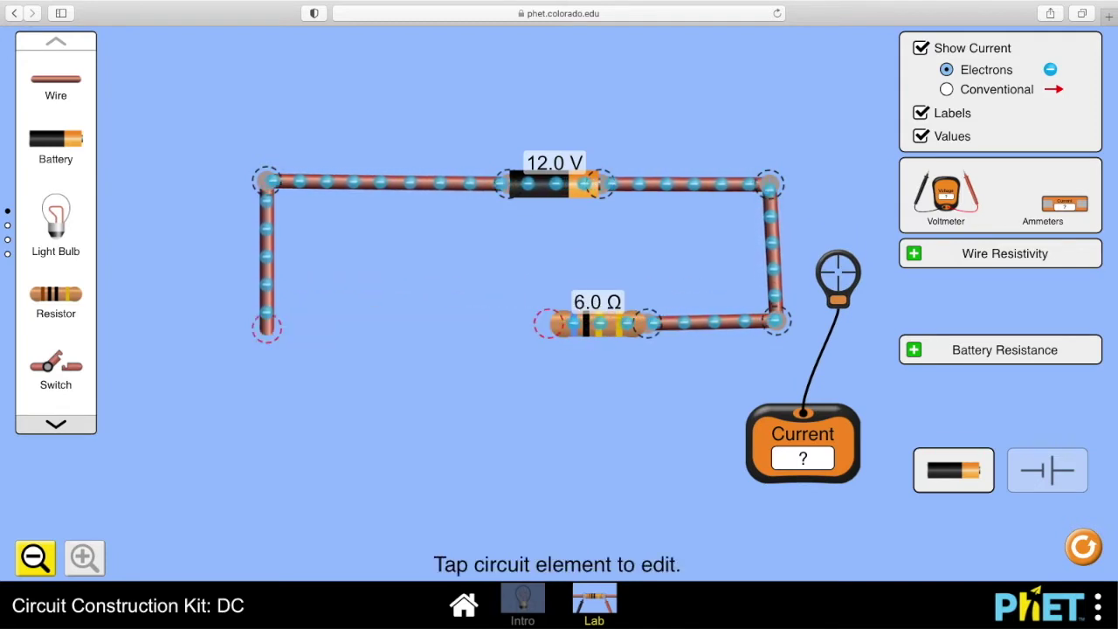
Add a second resistor of 6.0 ohms in series, wiring it between the lower-left corner and the existing resistor.
drag(69, 297, 411, 333)
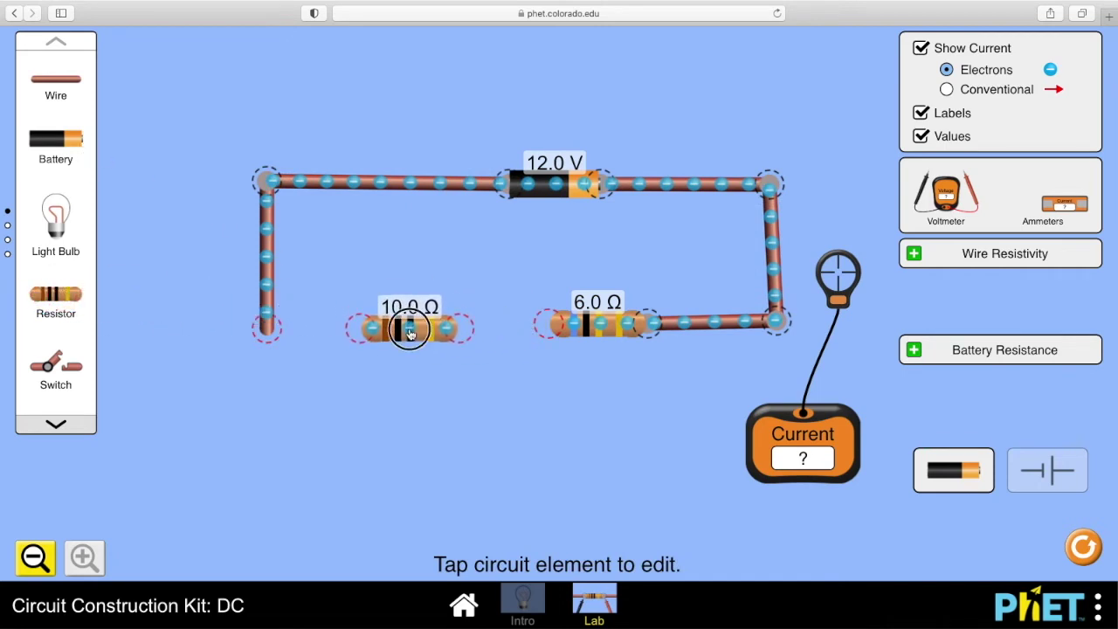
click(411, 333)
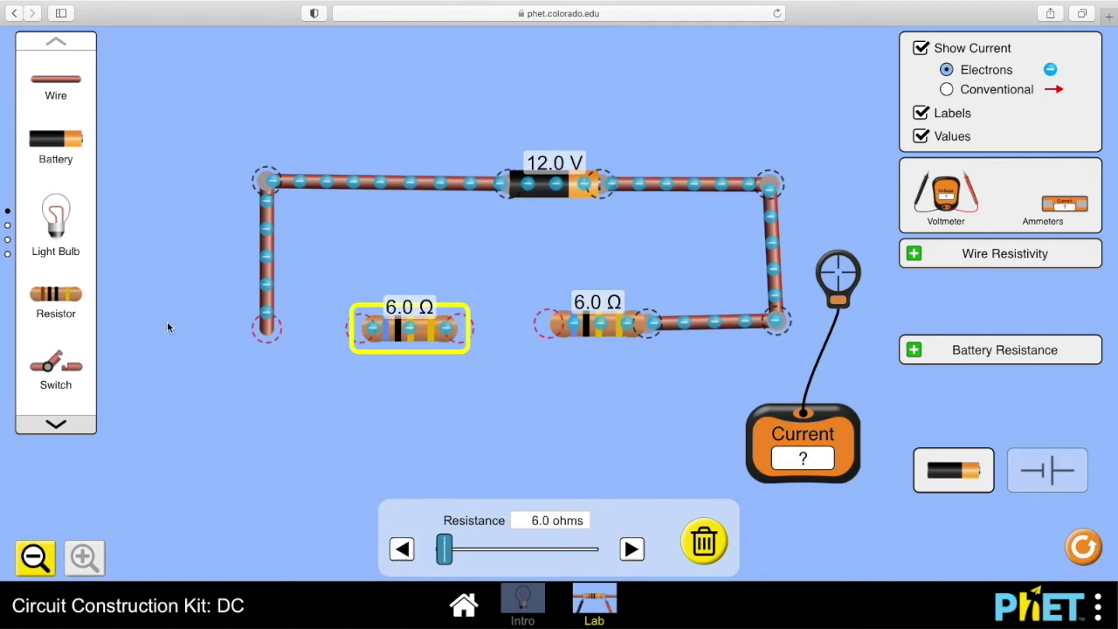
drag(59, 74, 308, 356)
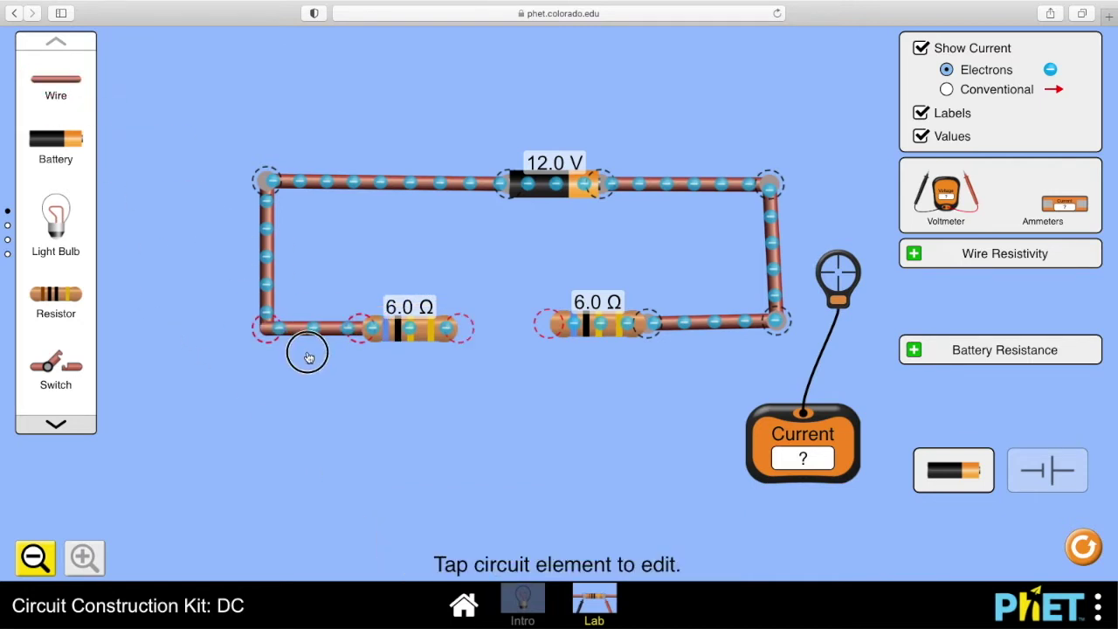
drag(50, 85, 502, 336)
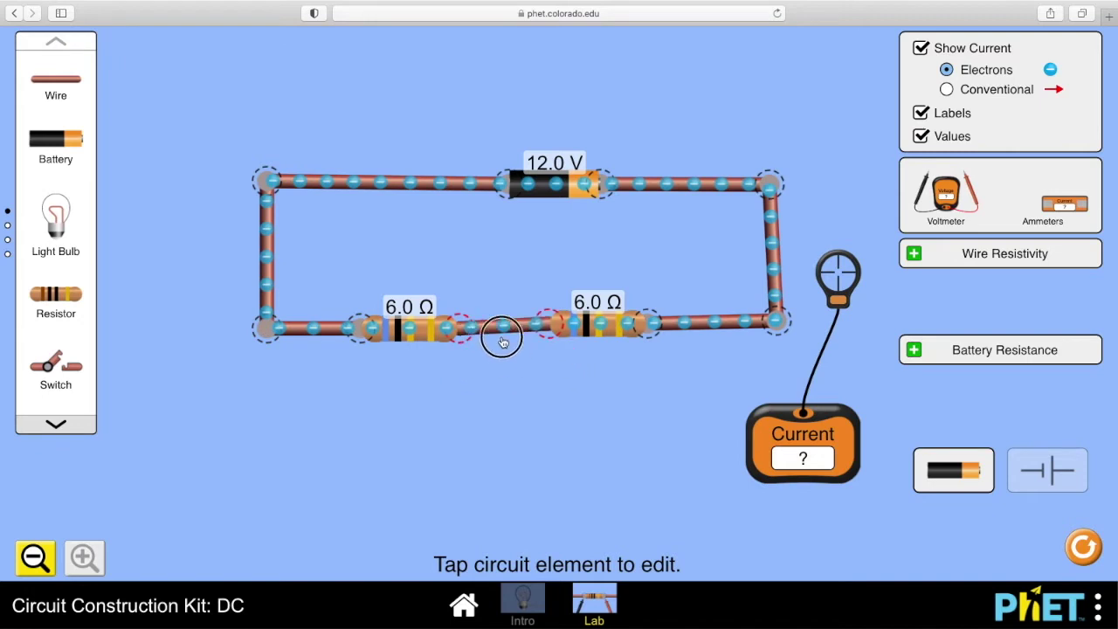
drag(854, 285, 853, 307)
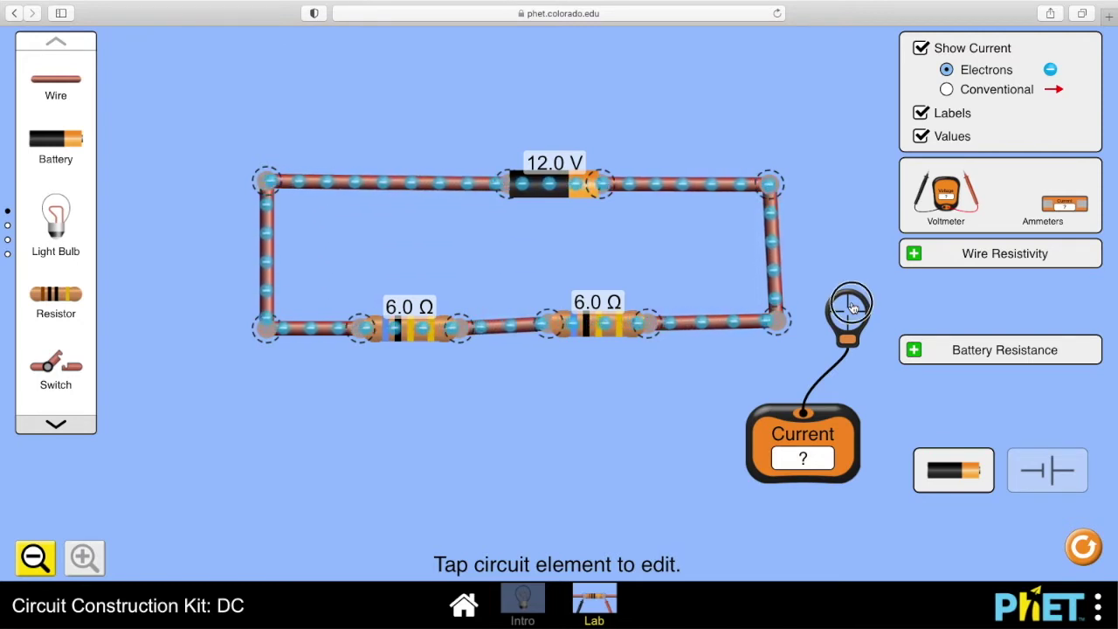
mouse_move(853, 306)
mouse_down()
mouse_move(776, 231)
mouse_move(852, 311)
mouse_up()
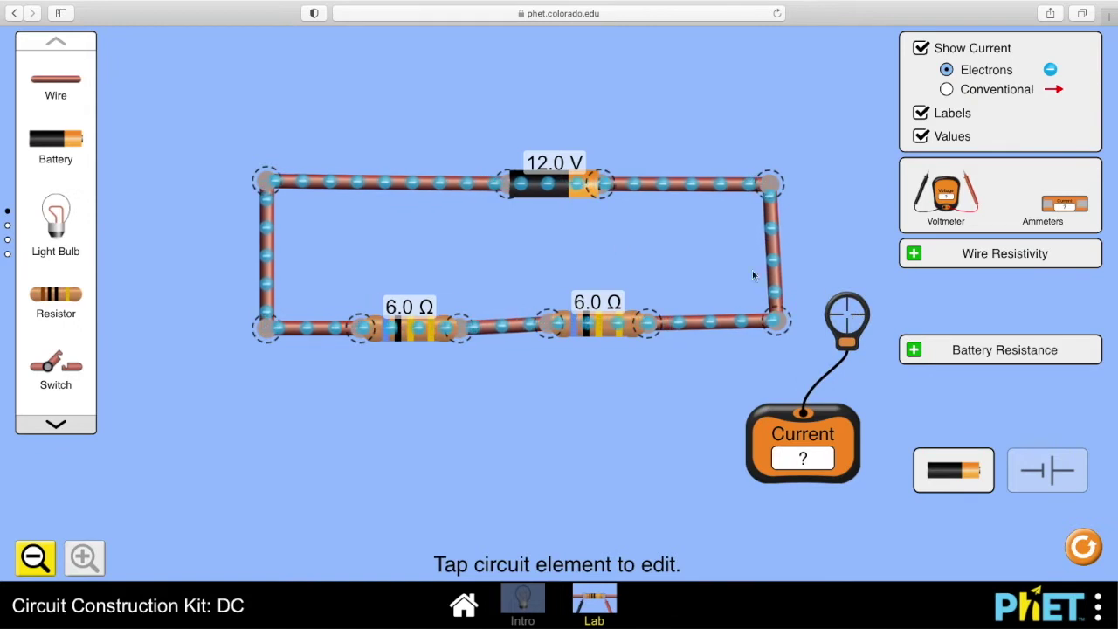
Remove the second resistor and its left wire, reconnect the remaining wire to the lower-left corner, and recentre the resistor.
click(407, 330)
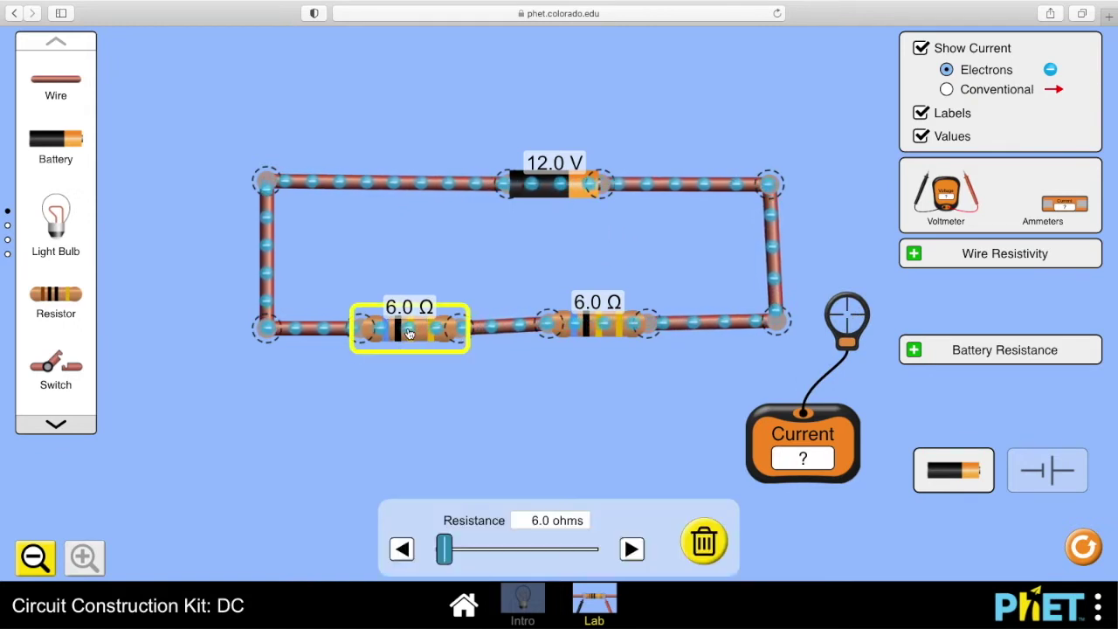
click(707, 539)
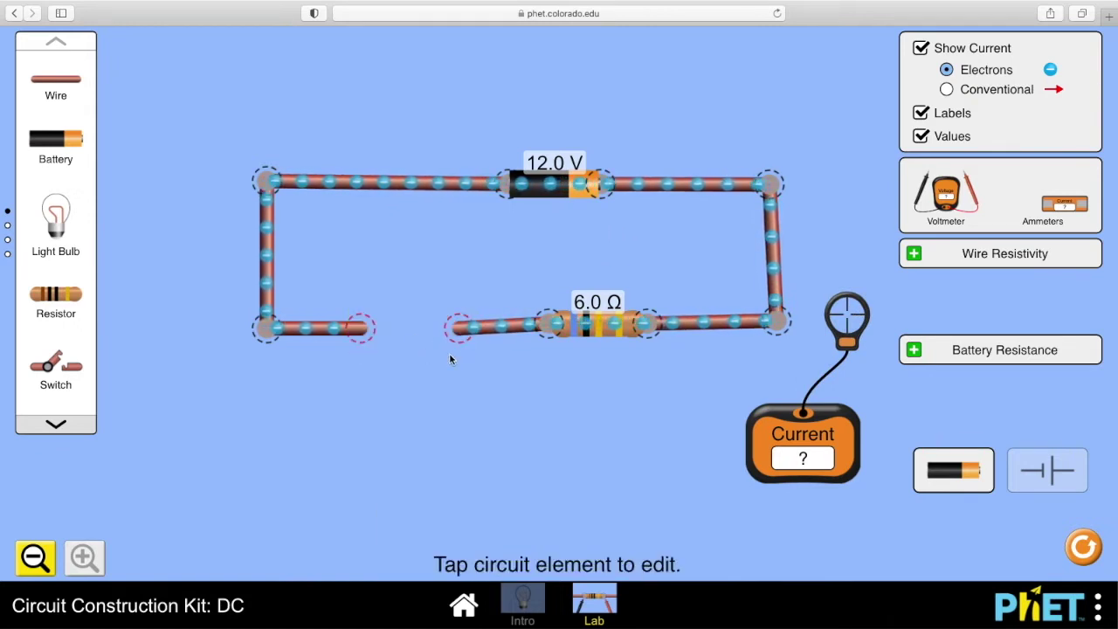
click(305, 335)
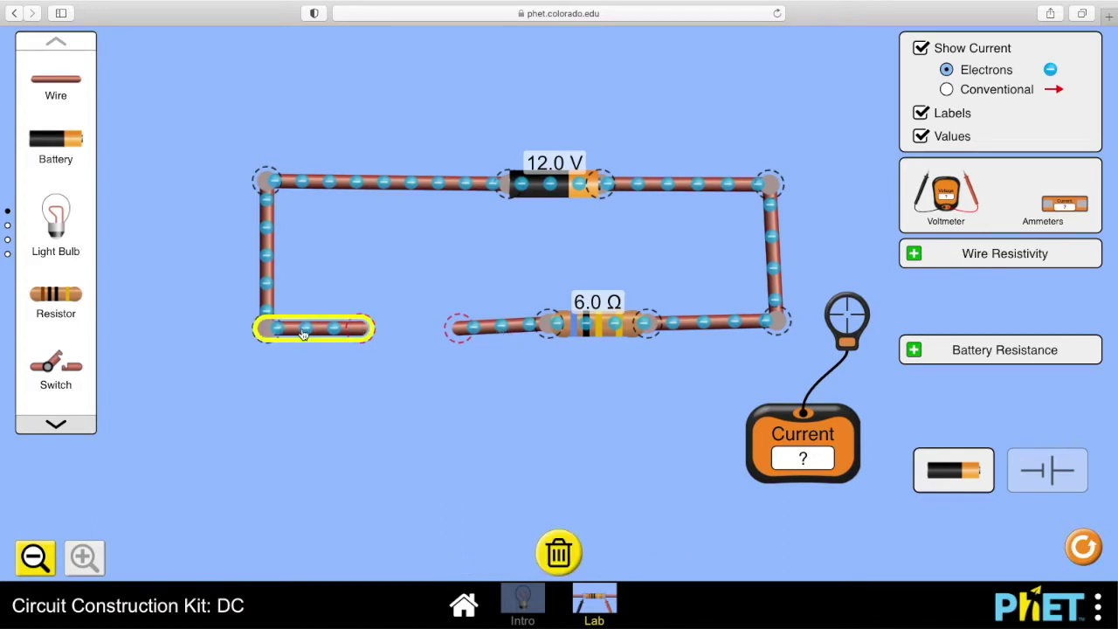
key(Delete)
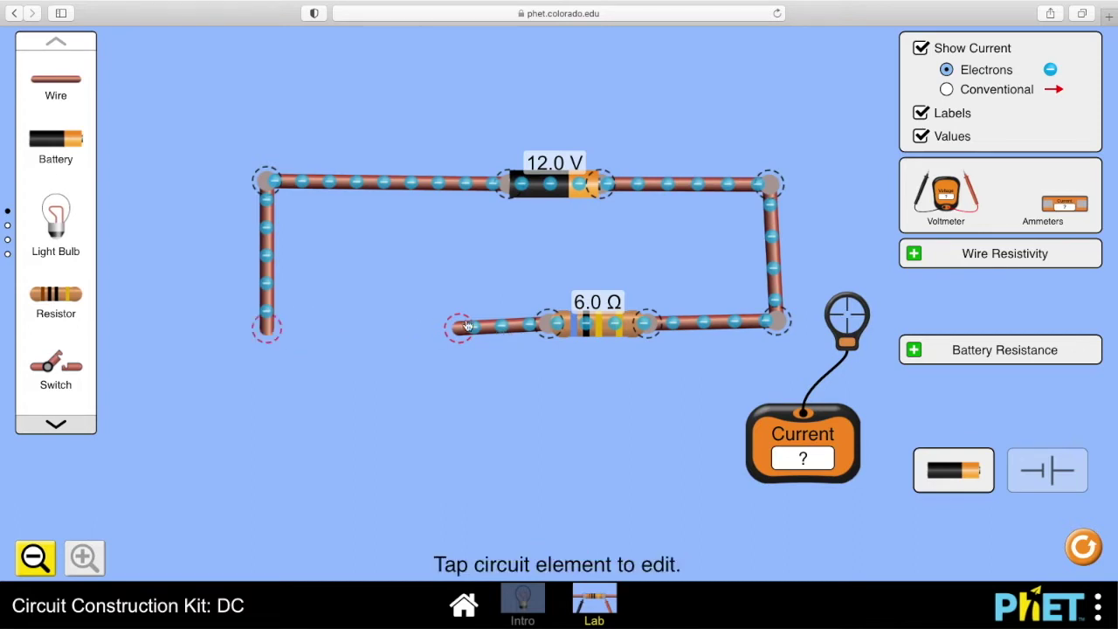
drag(461, 325, 273, 321)
drag(597, 325, 530, 331)
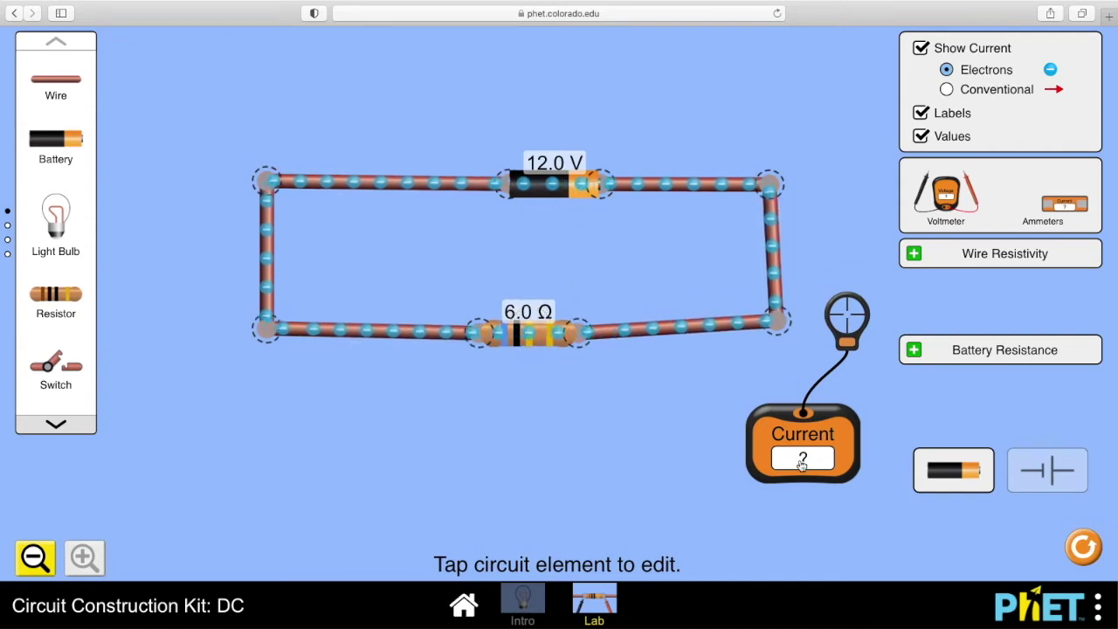
Lower the ammeter and its probe, and straighten the circuit's lower-right corner.
drag(819, 428, 817, 453)
drag(846, 321, 837, 368)
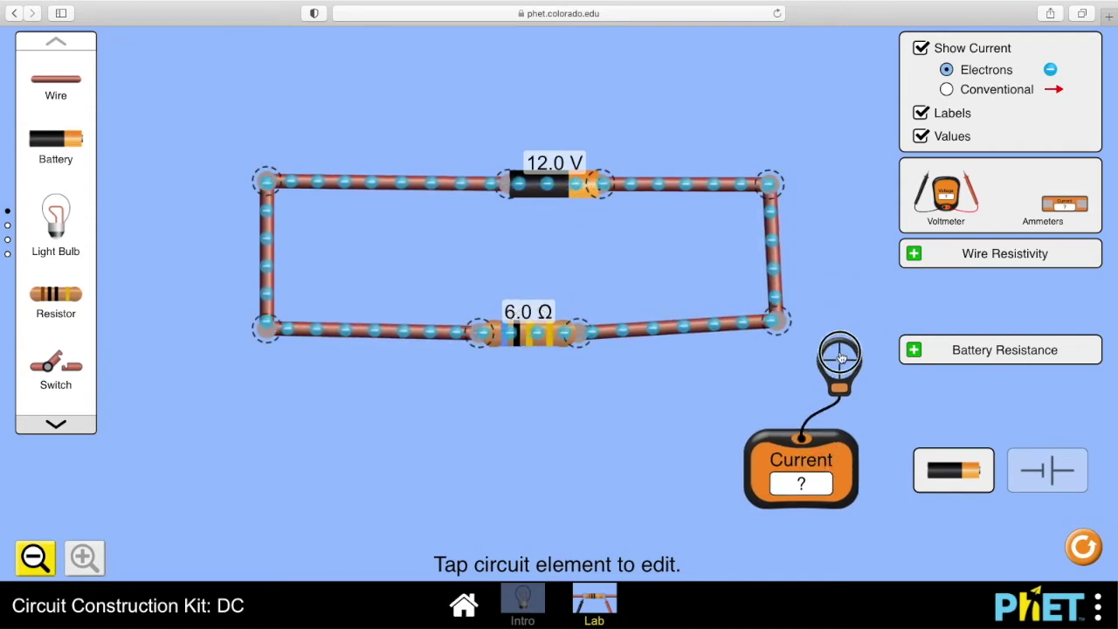
click(555, 337)
drag(775, 320, 770, 335)
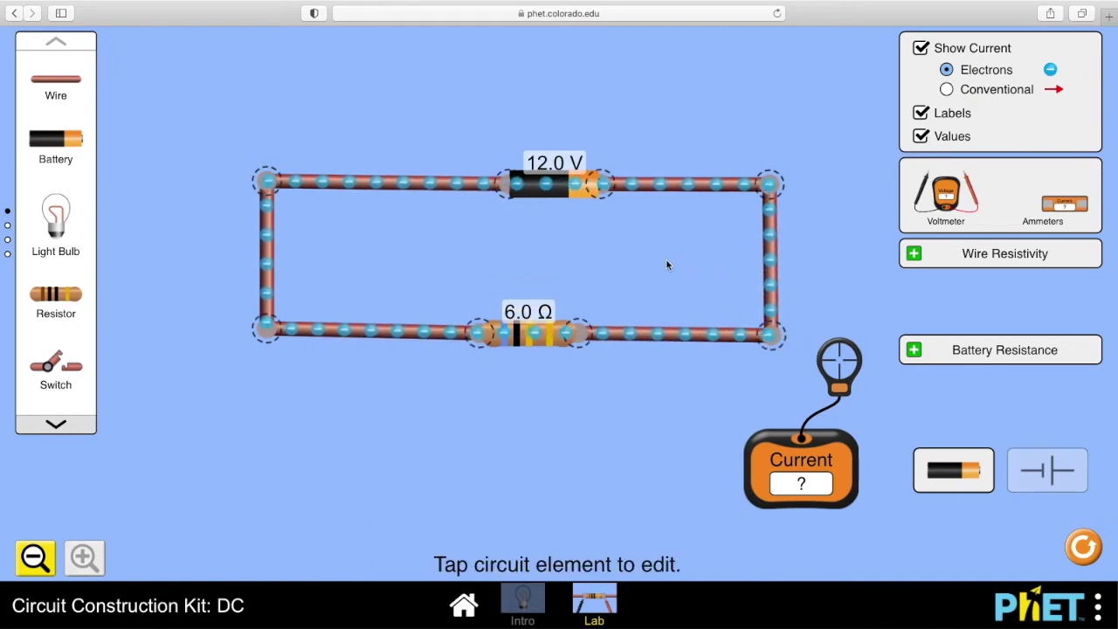
Hide the component values and inspect the battery's voltage and the resistor's resistance individually.
click(920, 136)
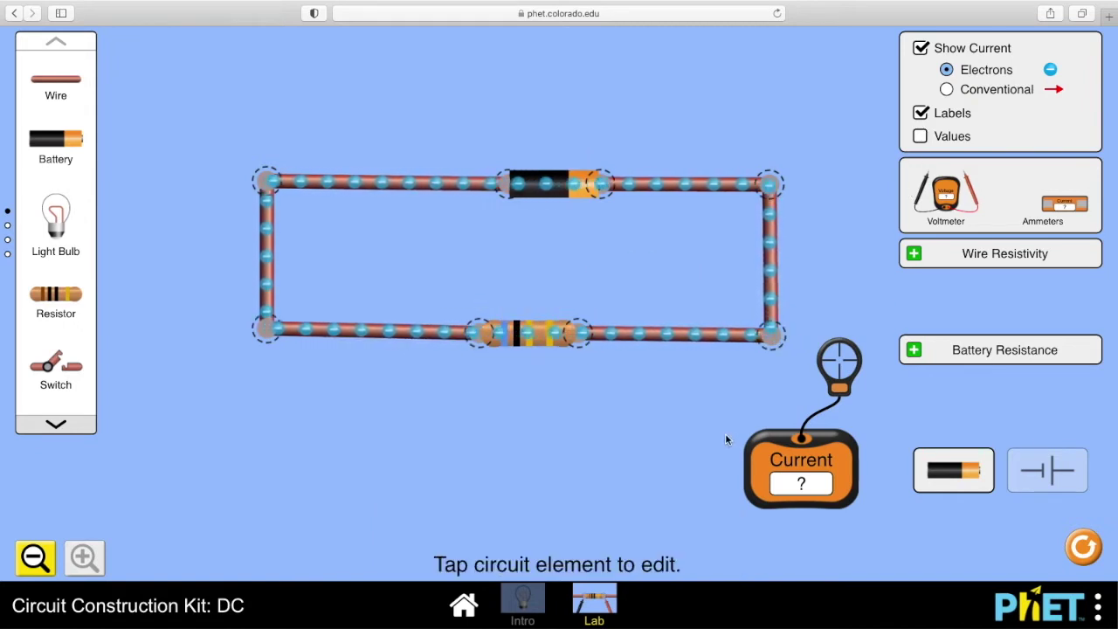
click(530, 188)
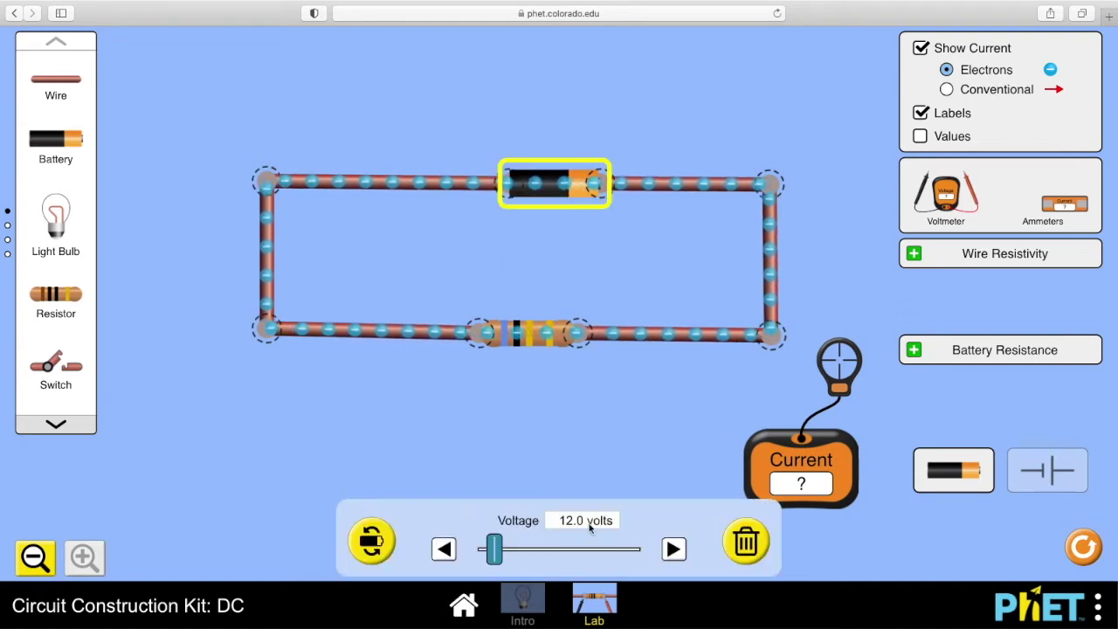
click(524, 327)
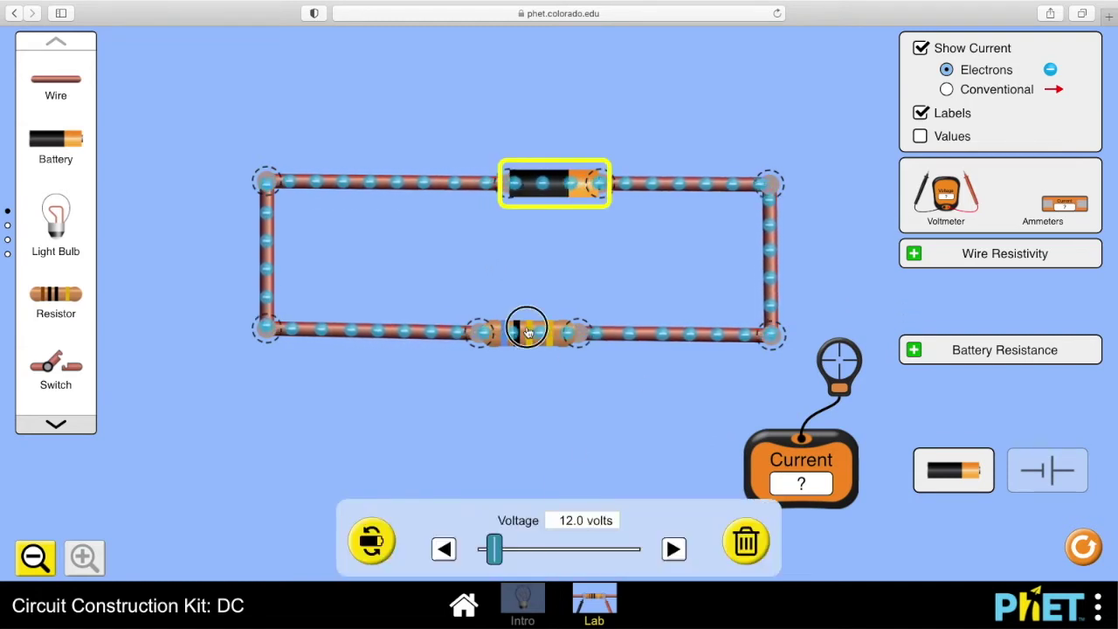
click(538, 194)
click(528, 332)
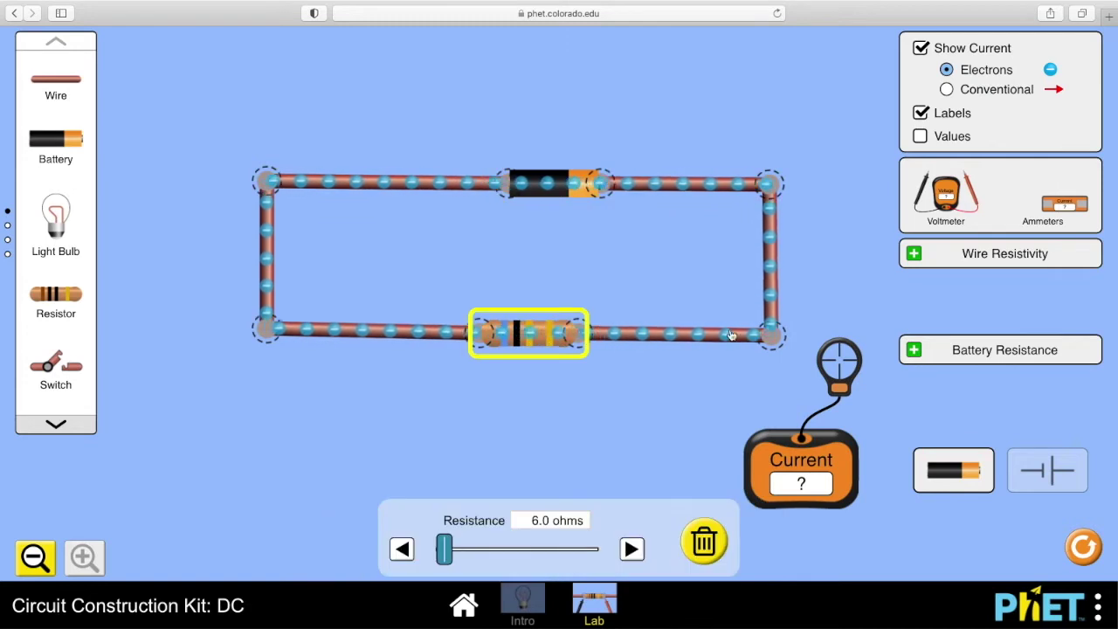
Raise the ammeter probe beside the right-hand wire and recheck the resistor's and battery's settings.
click(833, 358)
drag(832, 358, 836, 264)
click(540, 338)
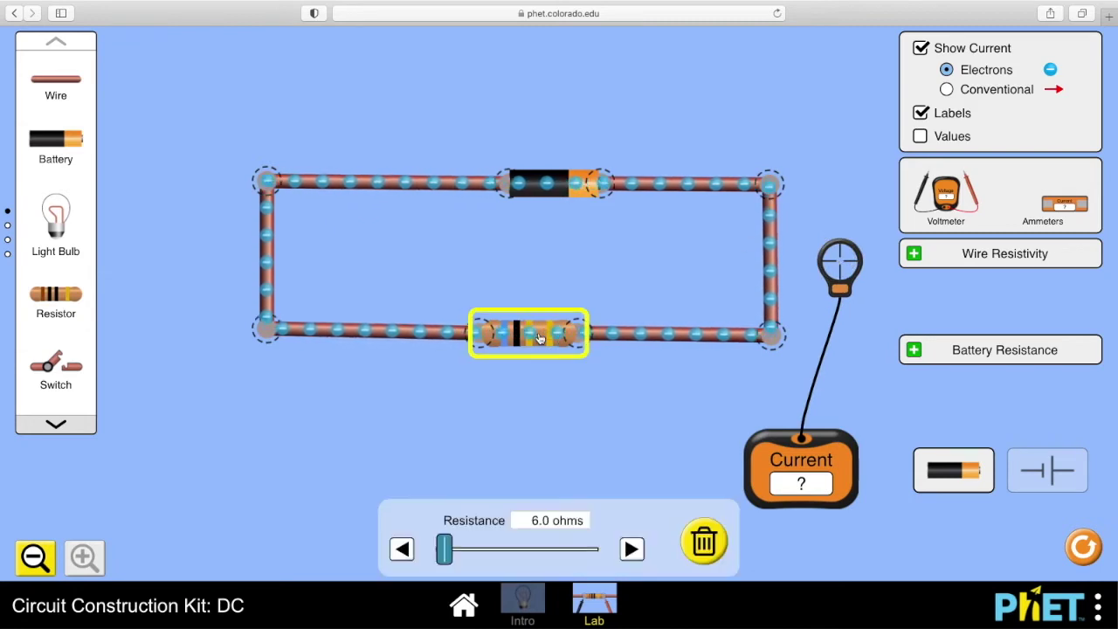
click(546, 190)
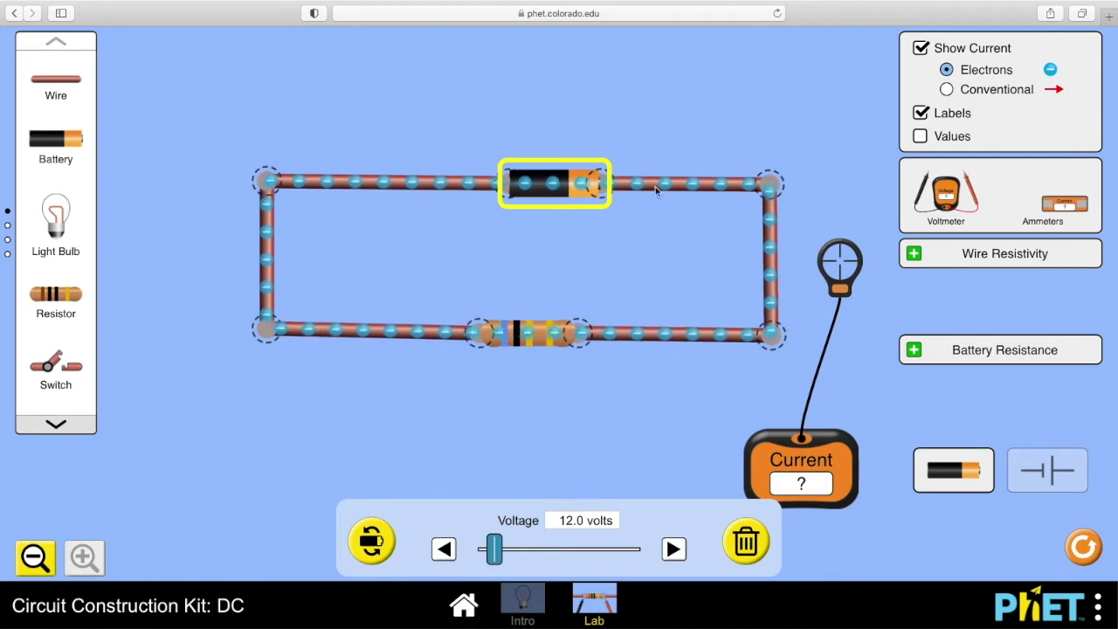
Check the wire resistivity setting and measure the current through the right-hand wire.
drag(840, 262, 811, 252)
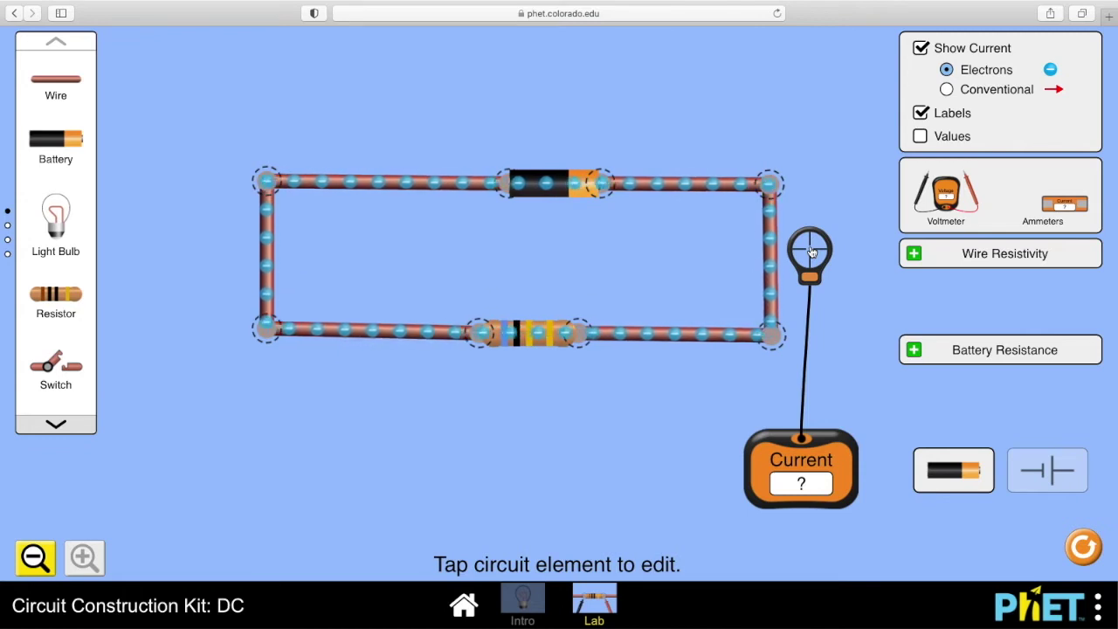
click(911, 253)
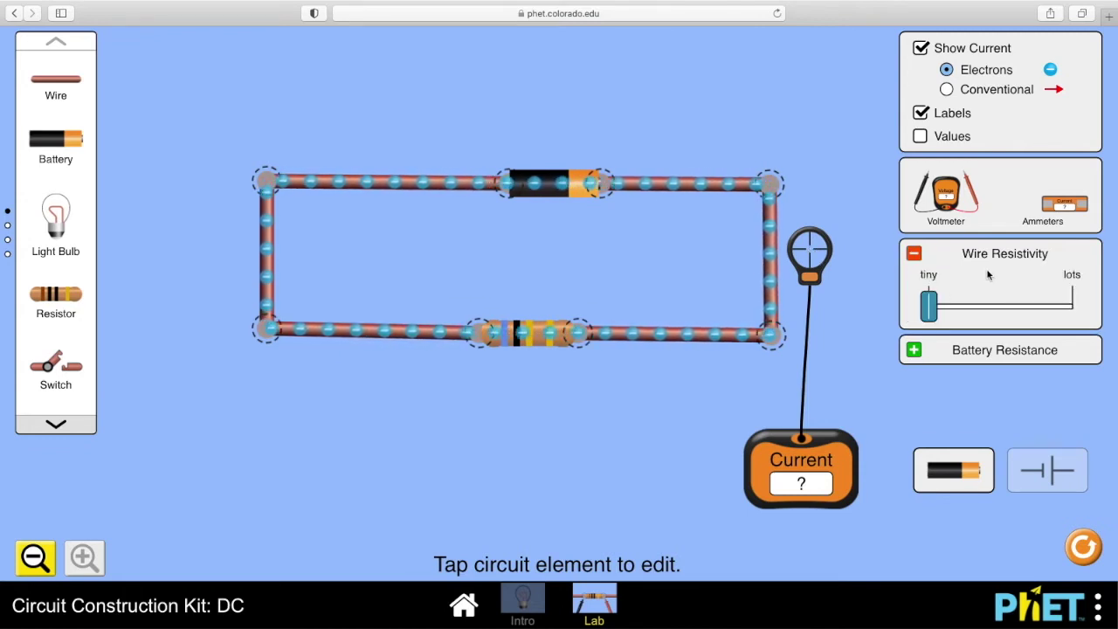
click(913, 252)
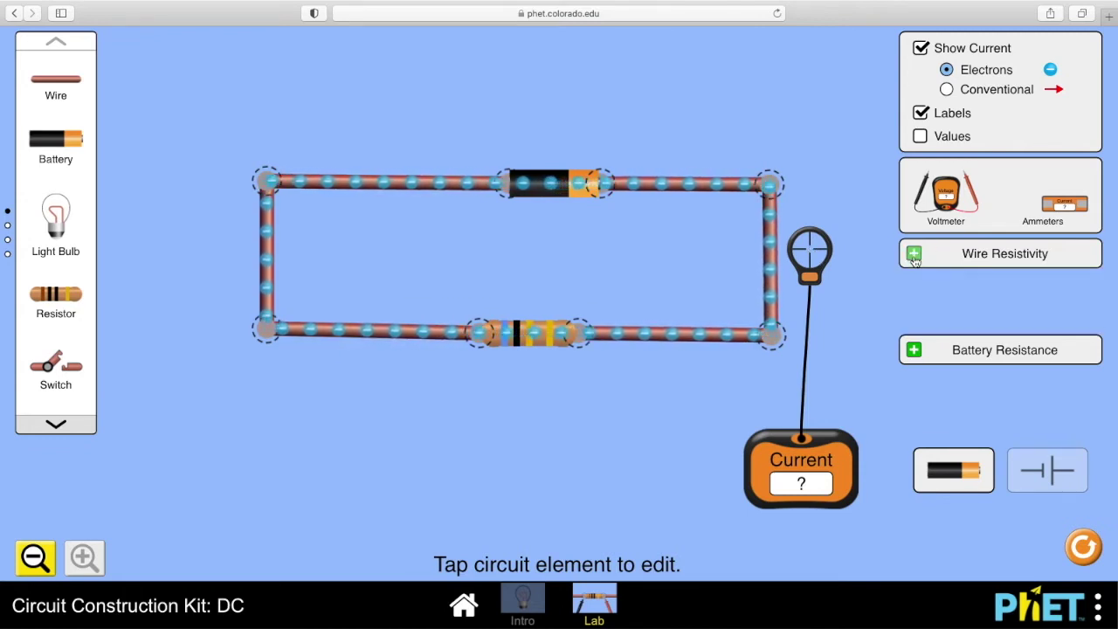
drag(801, 252, 772, 260)
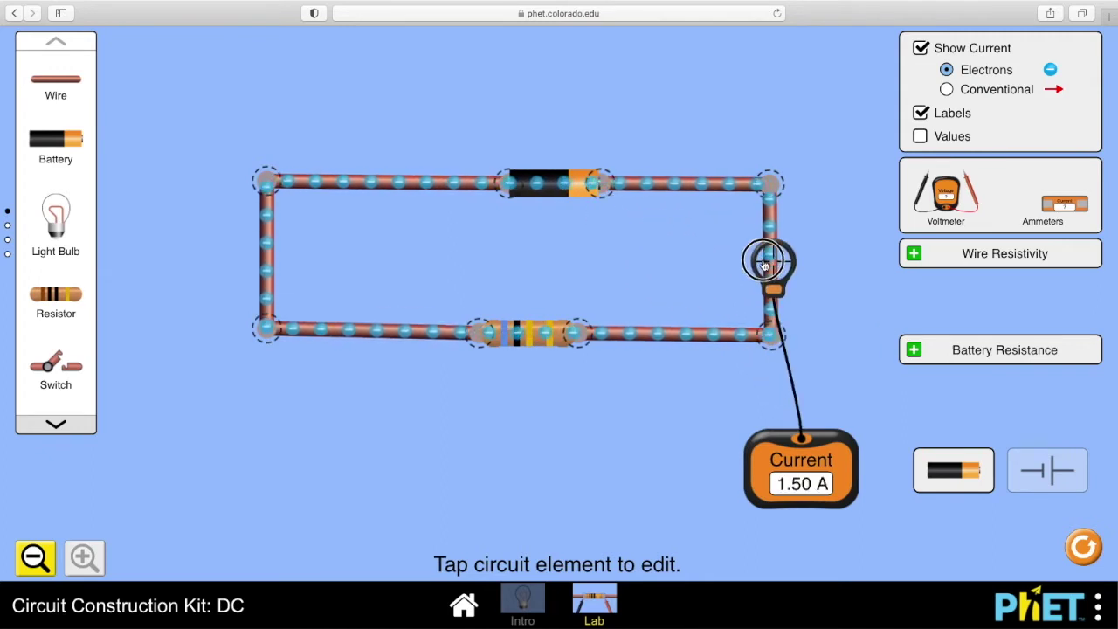
Recheck the battery's voltage and the resistor's resistance, and take the ammeter probe off the wire.
click(550, 190)
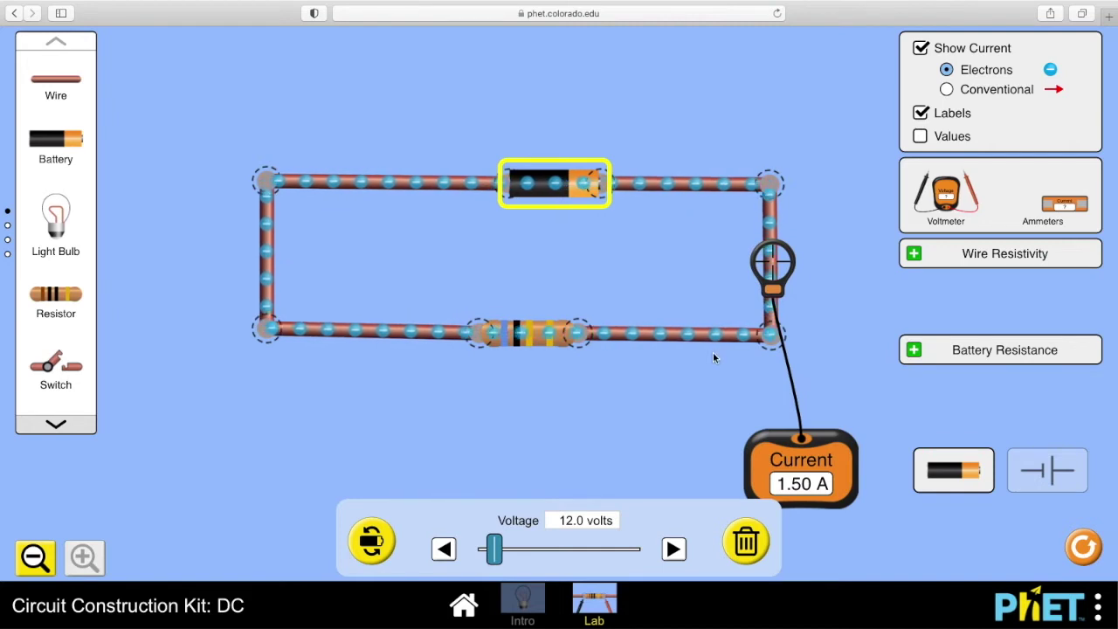
drag(771, 254, 818, 256)
click(528, 336)
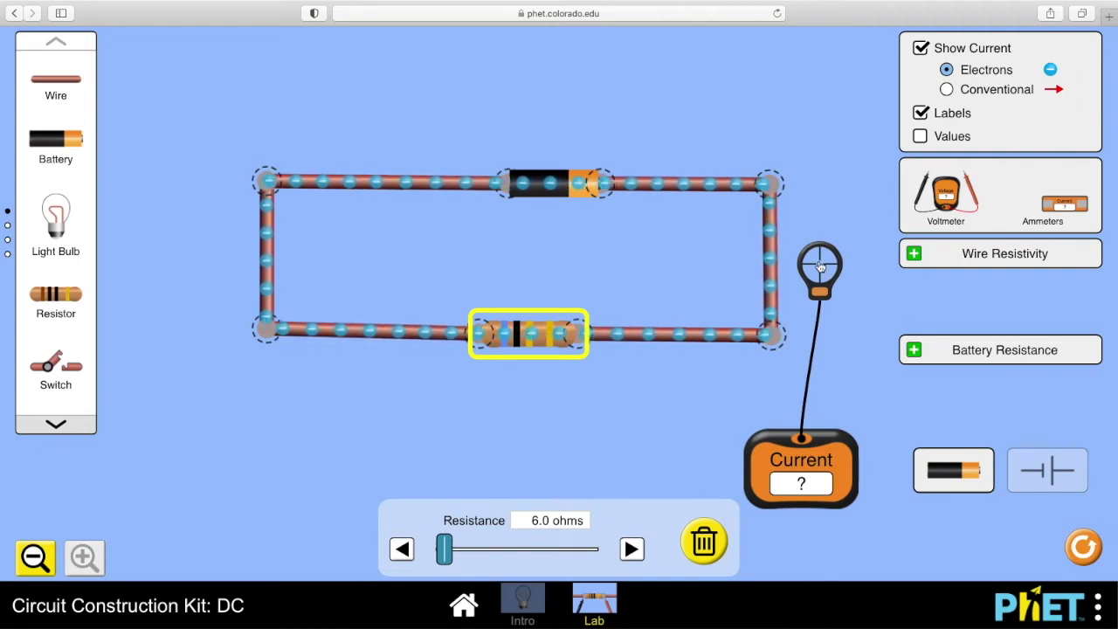
Reveal the battery resistance setting and show the values on all components again.
click(915, 350)
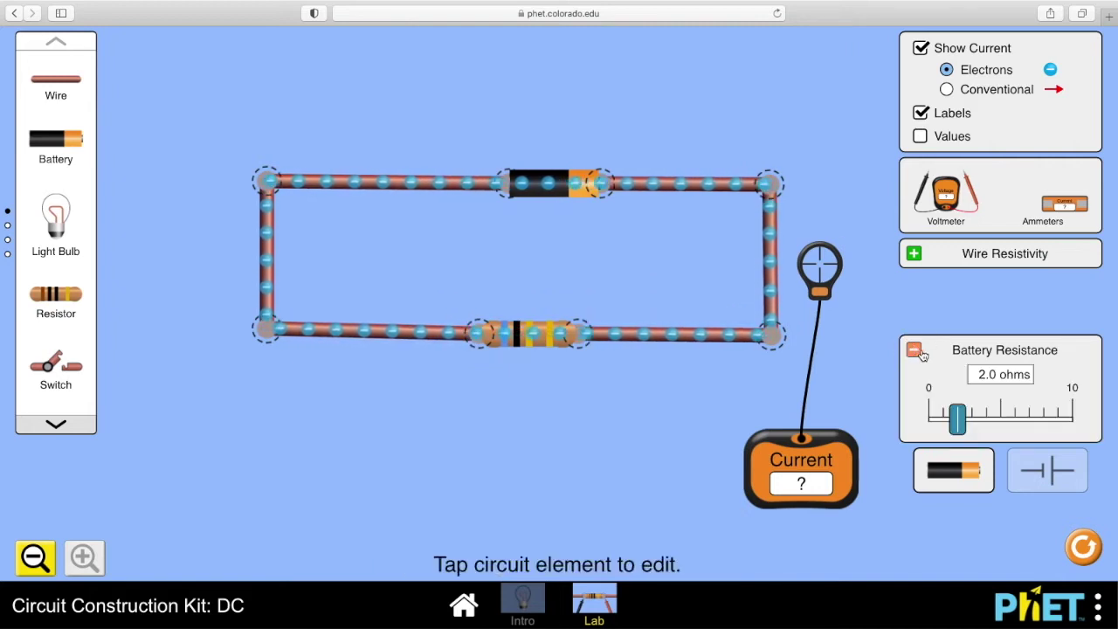
click(920, 137)
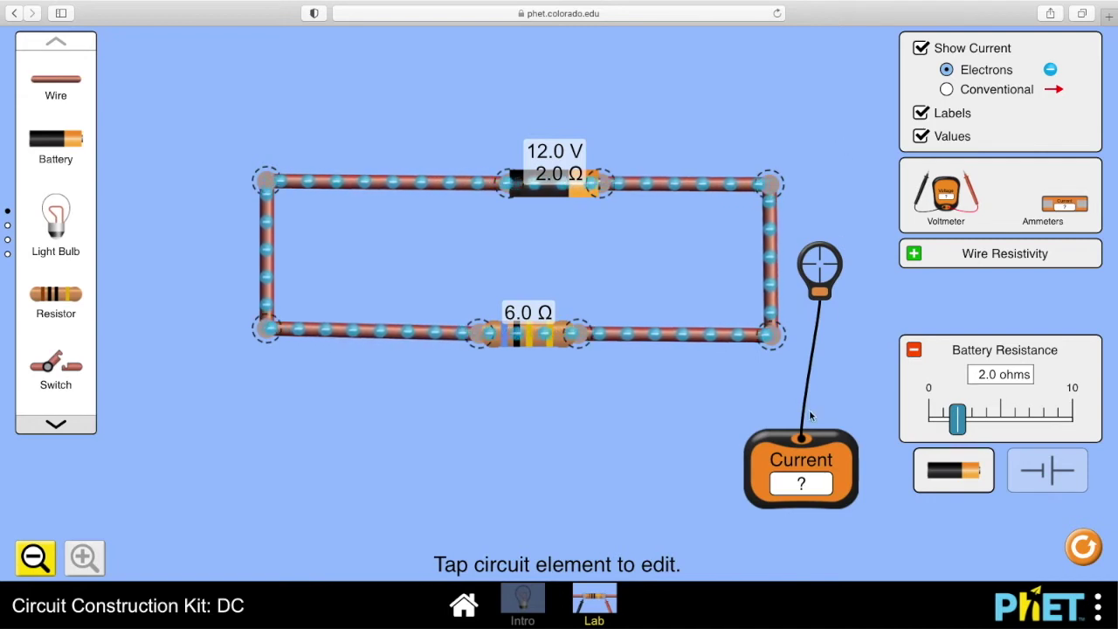
Put the ammeter away, bring out the voltmeter, and place its black probe on the battery's negative end.
drag(812, 454, 1013, 183)
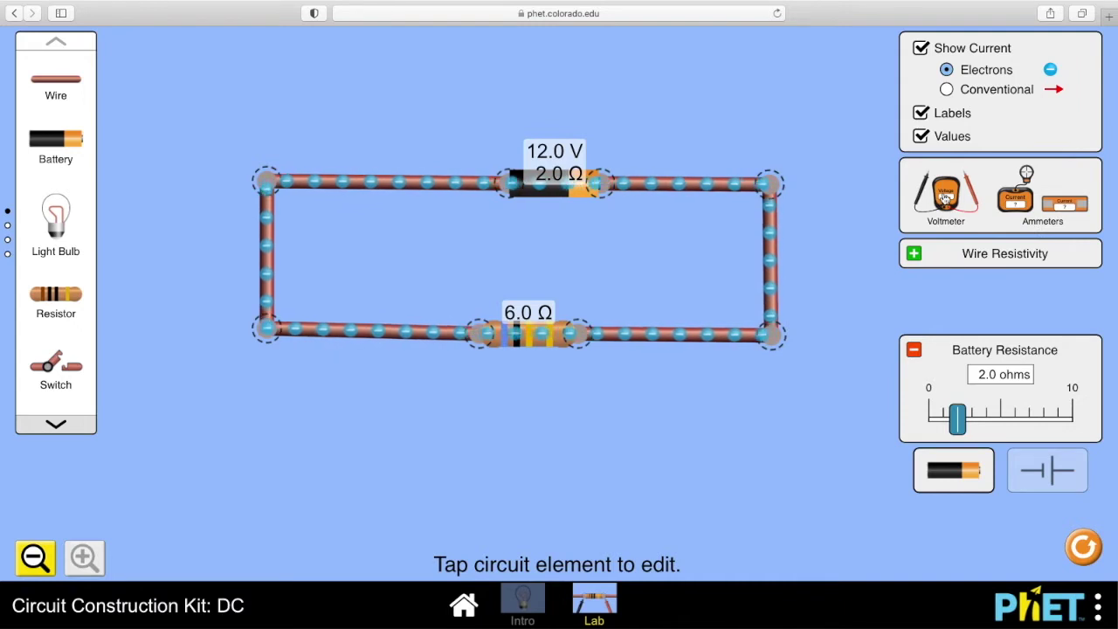
drag(944, 199, 689, 479)
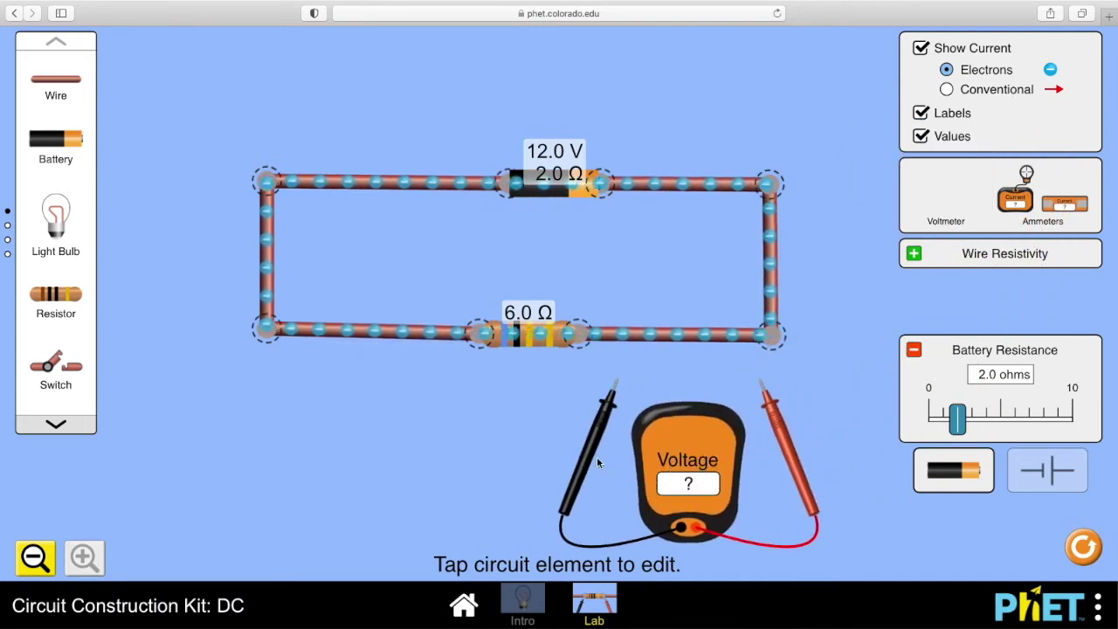
drag(592, 448, 479, 260)
drag(783, 448, 691, 298)
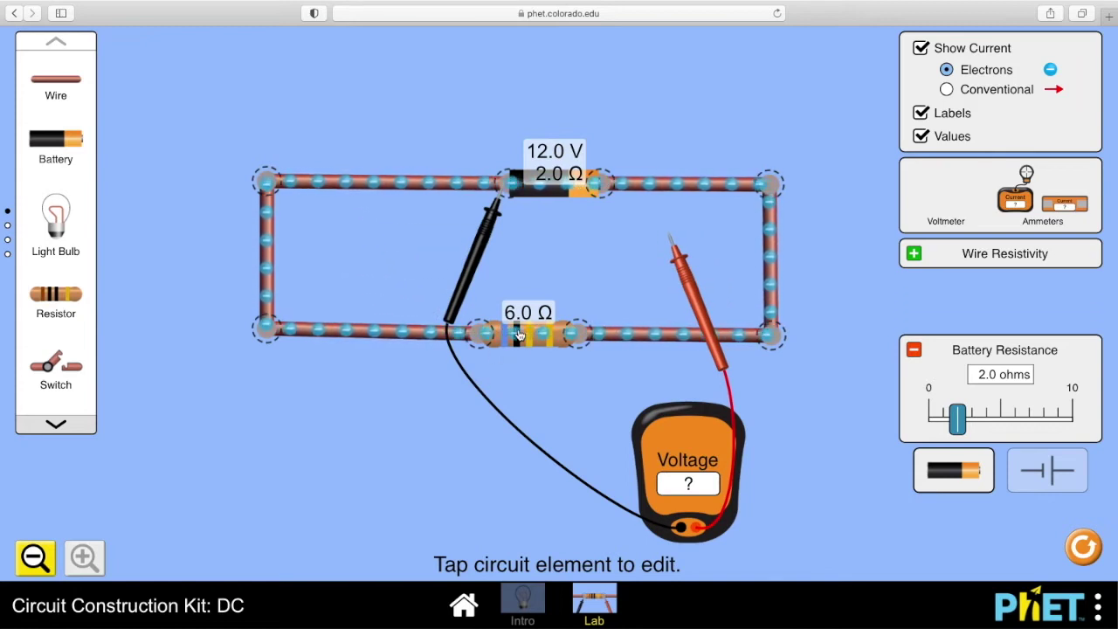
Move the voltmeter below the resistor and measure the battery's voltage with the red probe on its positive end.
drag(672, 431, 633, 422)
drag(692, 295, 693, 295)
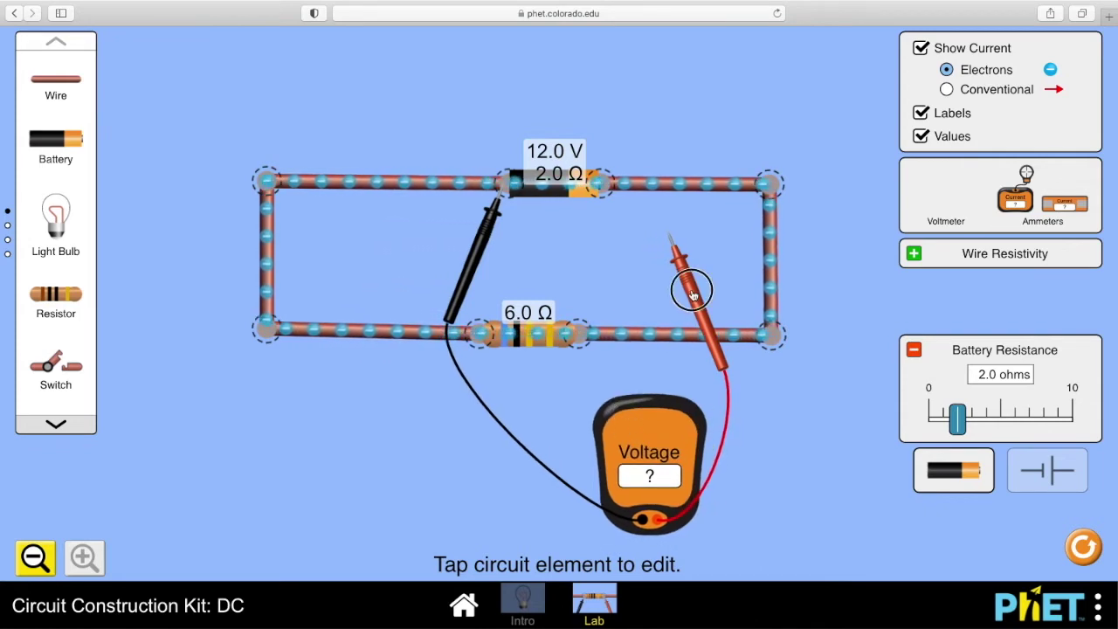
drag(599, 464, 478, 451)
drag(692, 303, 628, 259)
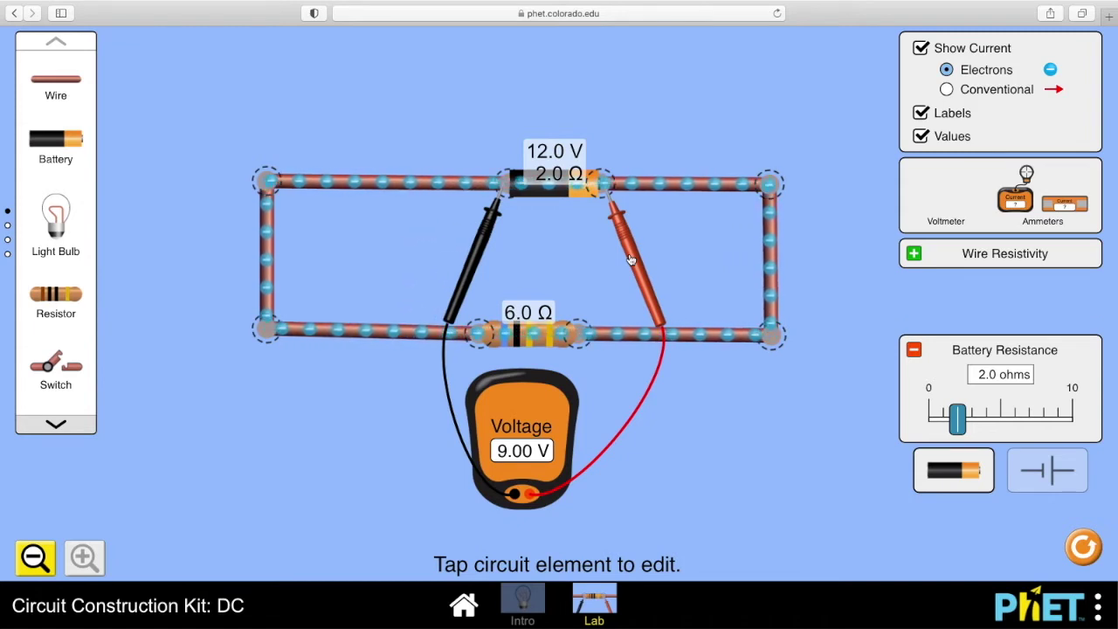
drag(629, 254, 629, 256)
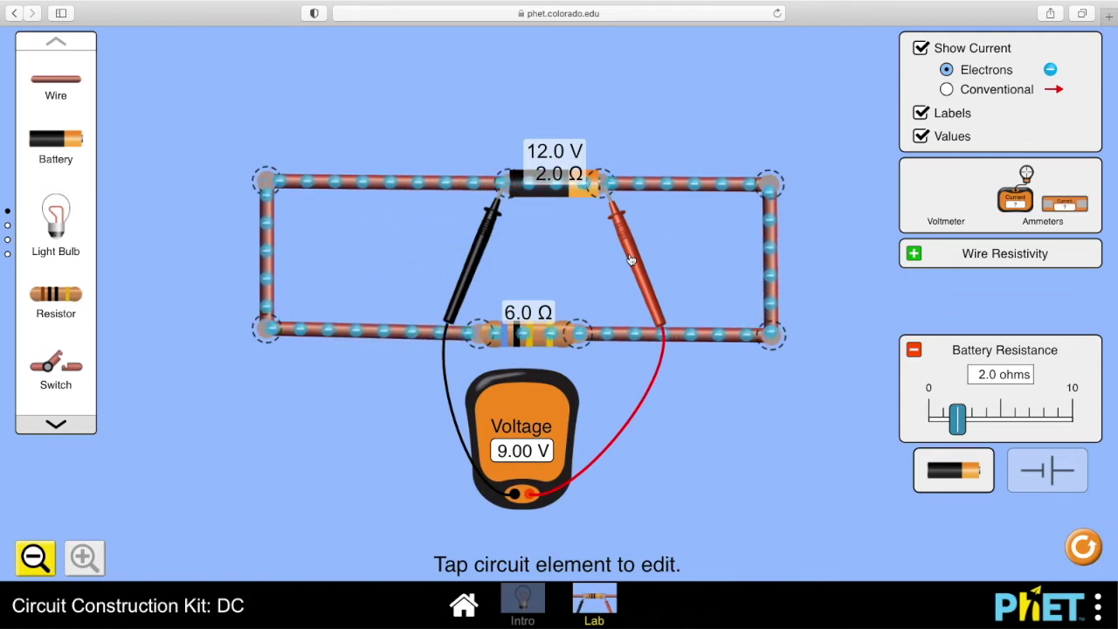
click(630, 259)
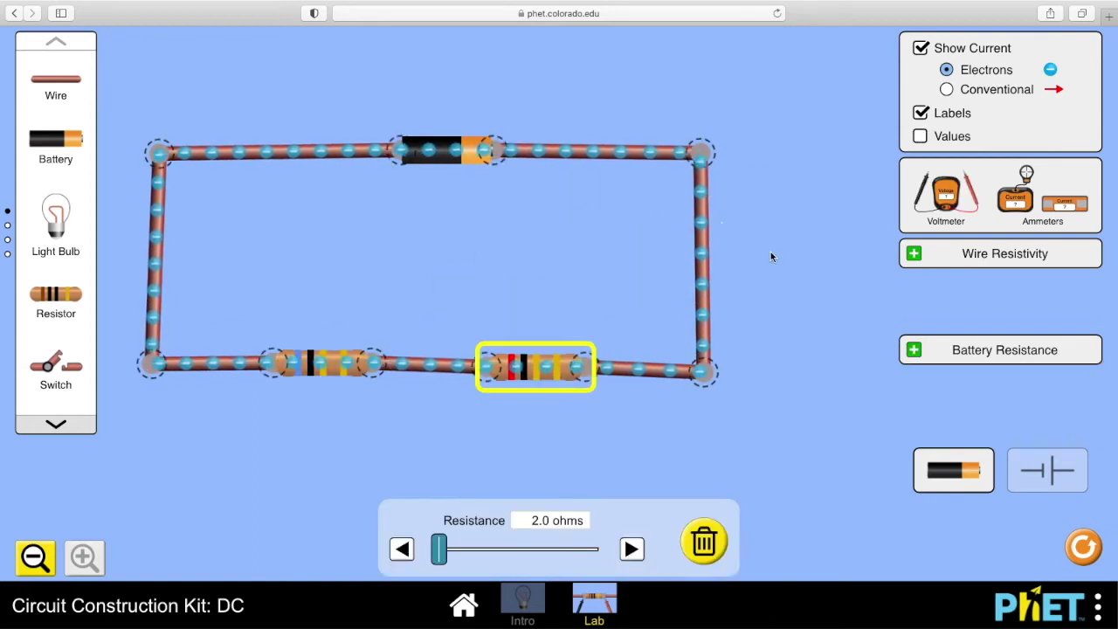
Show the component values in the two-resistor circuit and measure the current through the right-hand wire.
click(826, 270)
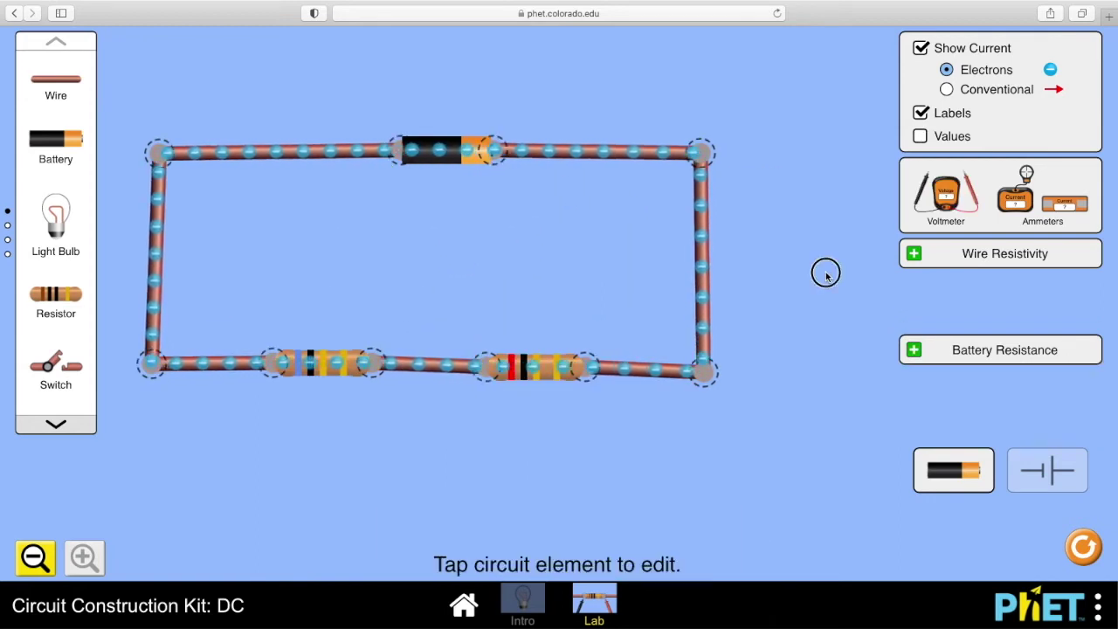
click(928, 137)
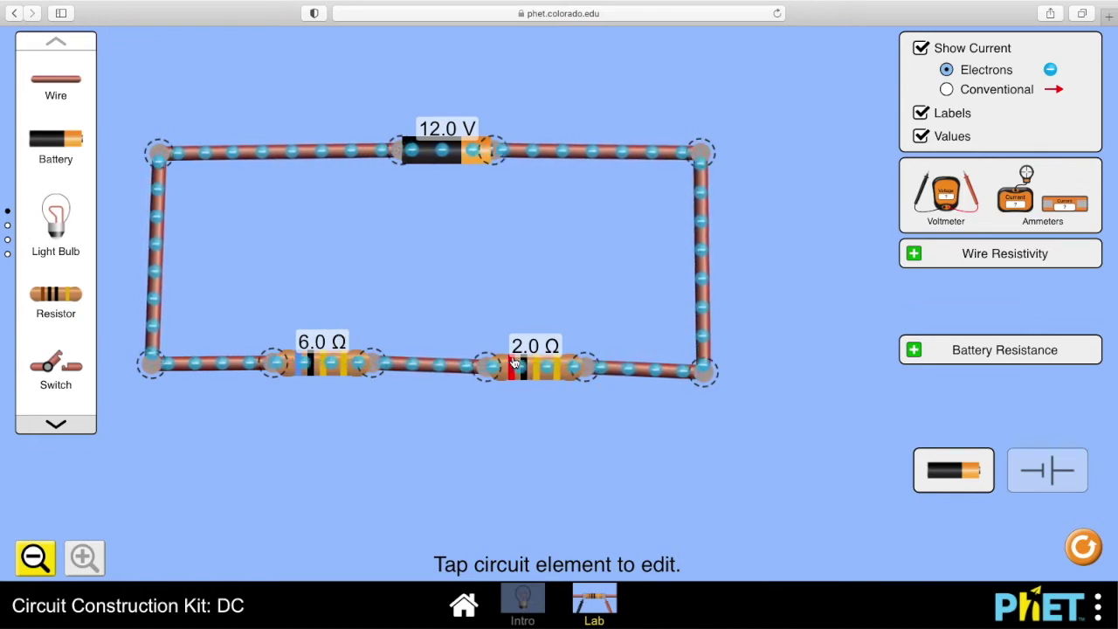
drag(1014, 196, 802, 409)
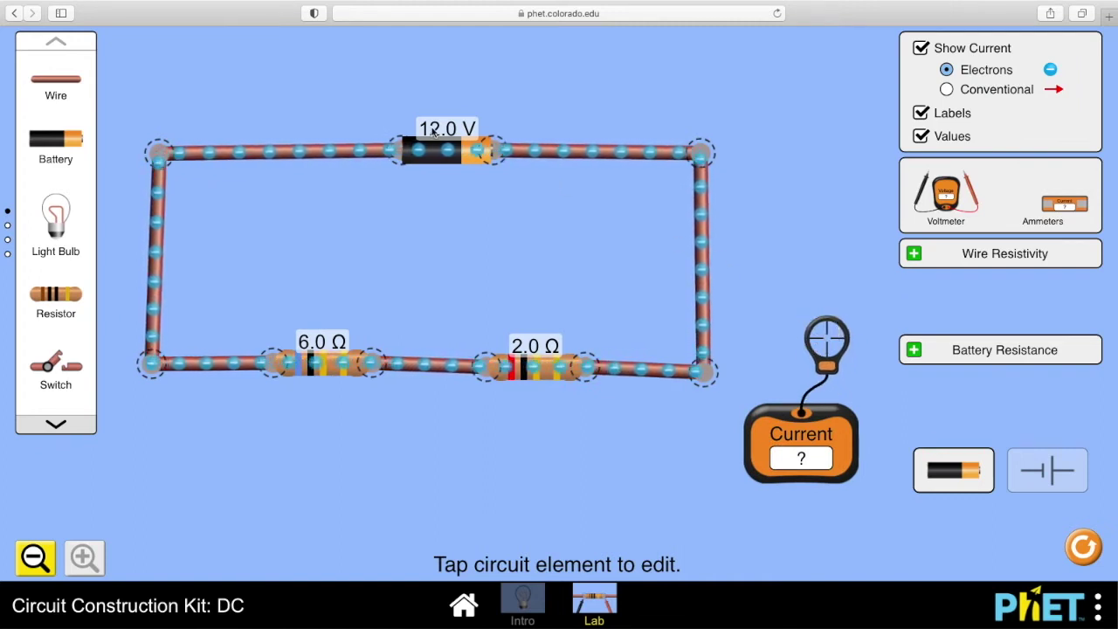
drag(819, 337, 698, 233)
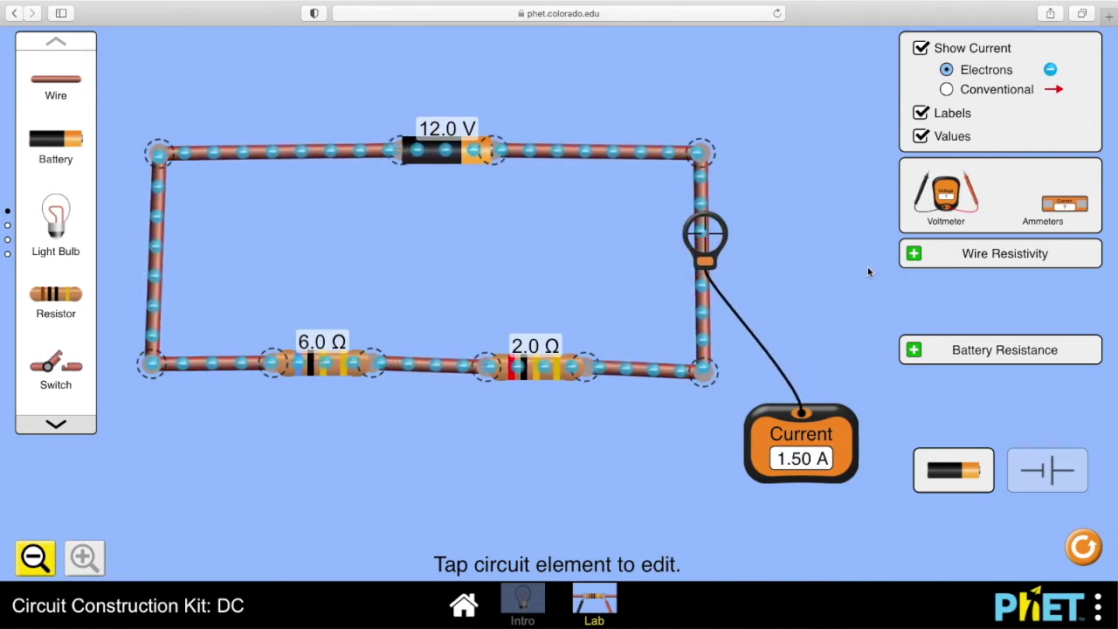
Measure the voltage across the 2 Ω resistor with the voltmeter and the current through the right-hand wire.
drag(706, 235, 858, 249)
drag(946, 194, 322, 497)
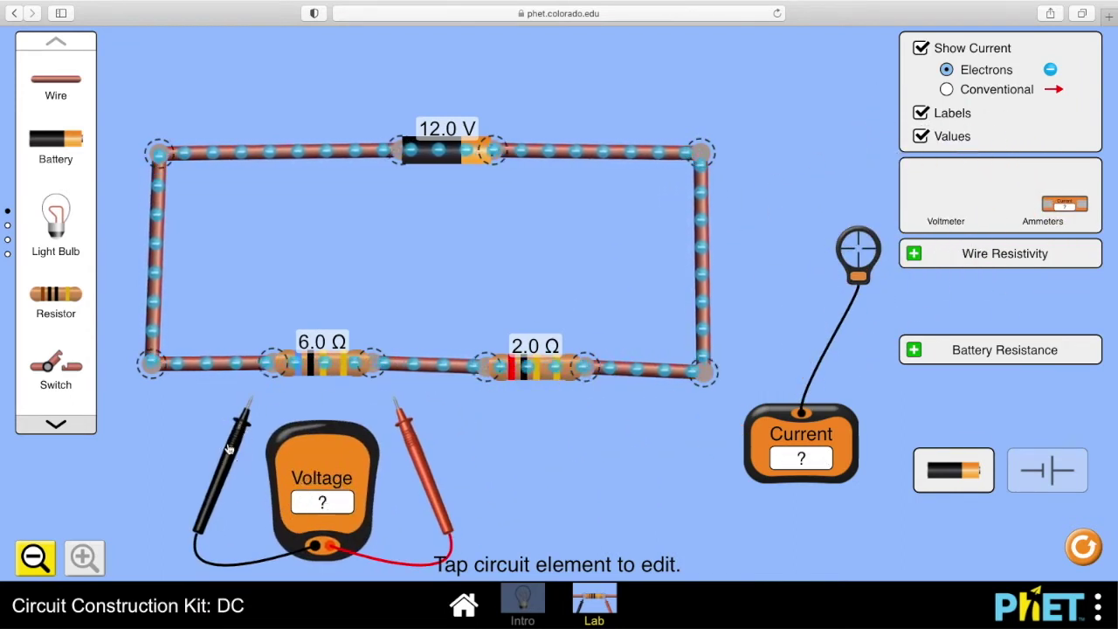
drag(226, 449, 247, 407)
drag(412, 467, 624, 454)
drag(247, 413, 465, 417)
drag(622, 430, 606, 410)
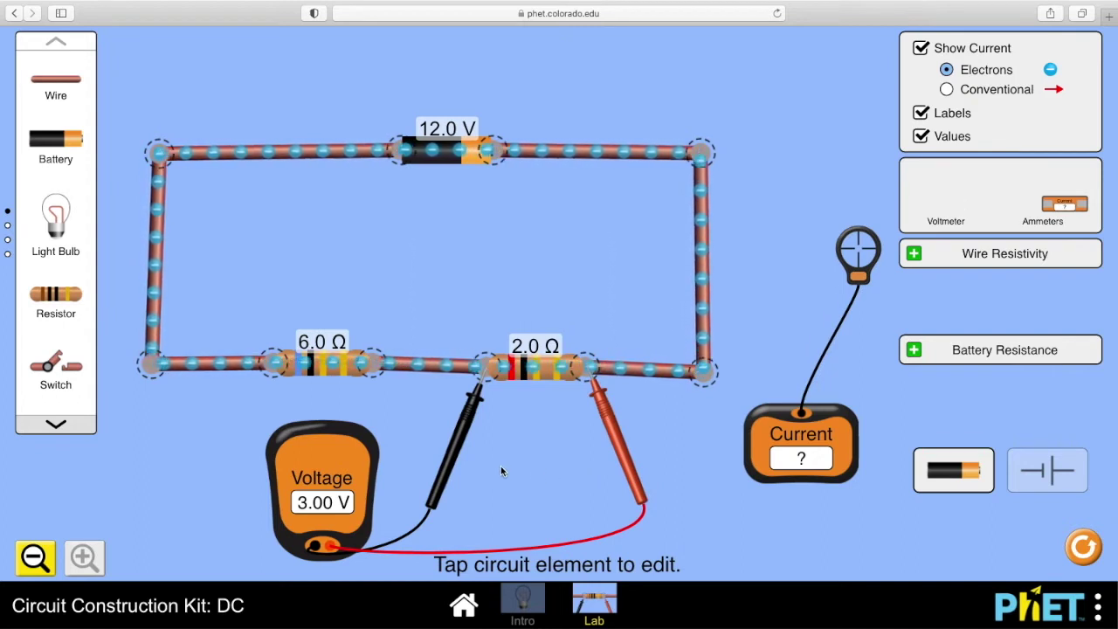
drag(832, 253, 702, 227)
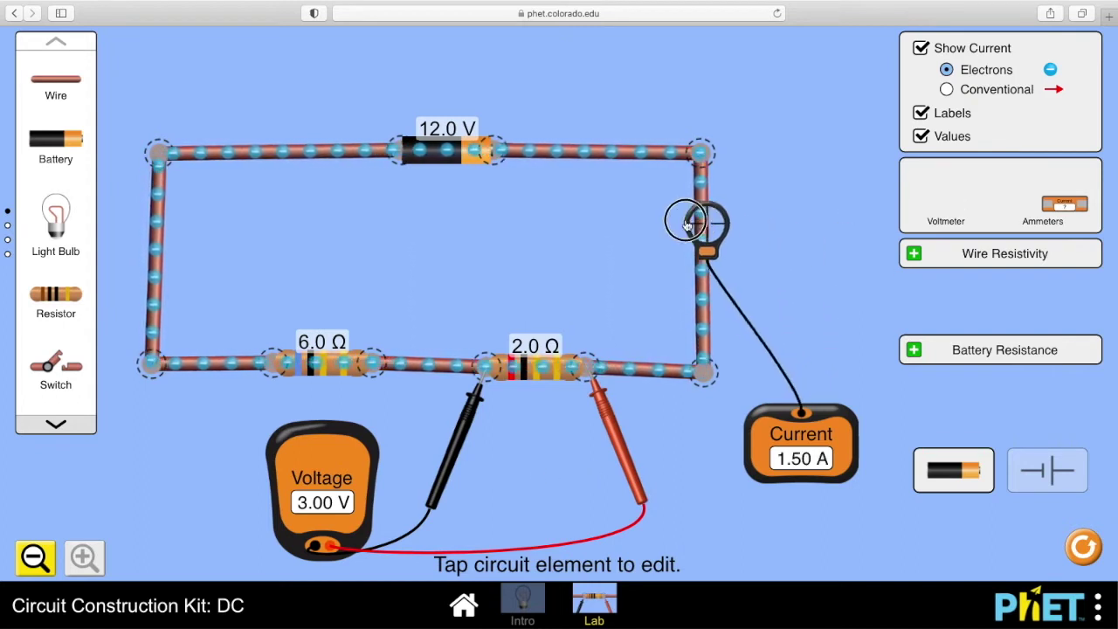
drag(325, 469, 539, 450)
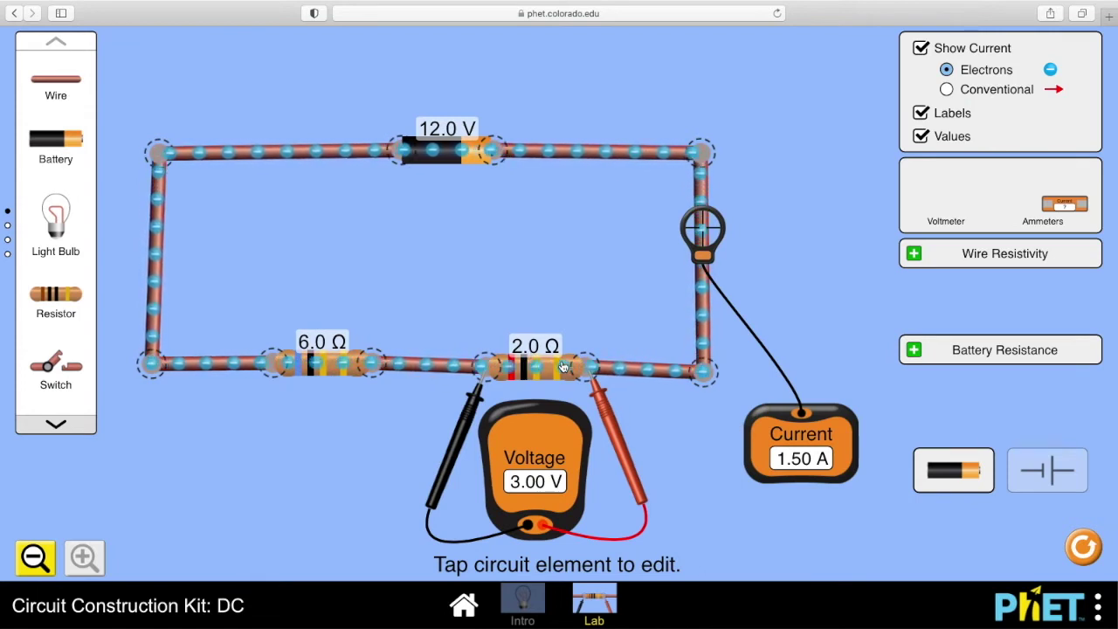
Measure the voltage across both resistors together and then across the 6 Ω resistor alone.
drag(460, 440, 251, 427)
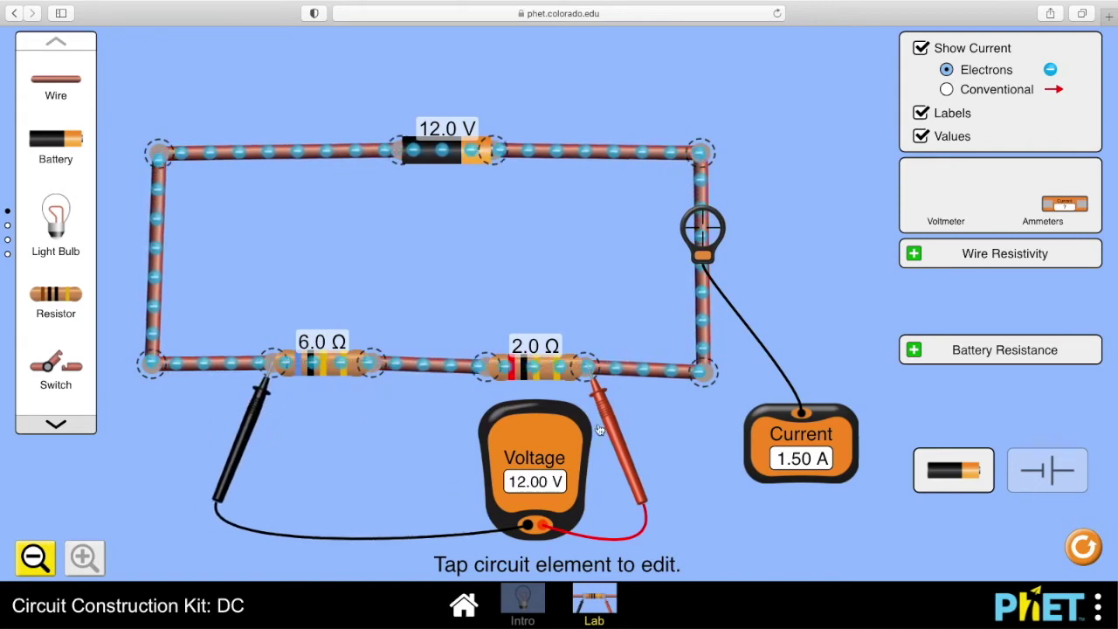
drag(610, 423, 387, 411)
drag(512, 449, 291, 452)
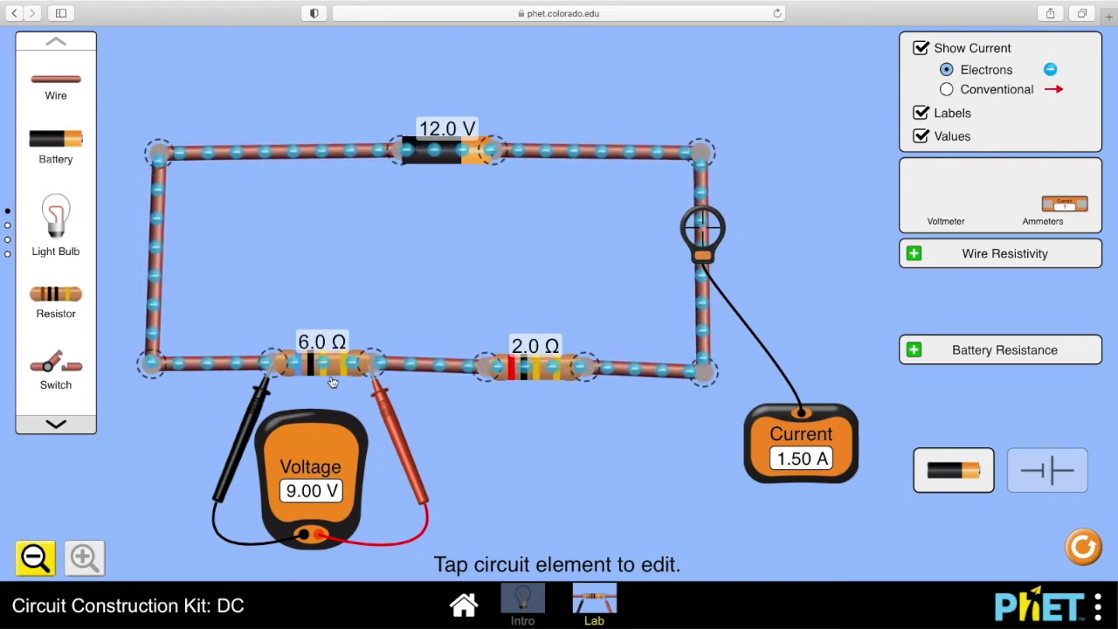
Remeasure the voltage across the 2 Ω resistor and then across the 6 Ω resistor.
drag(381, 400, 607, 428)
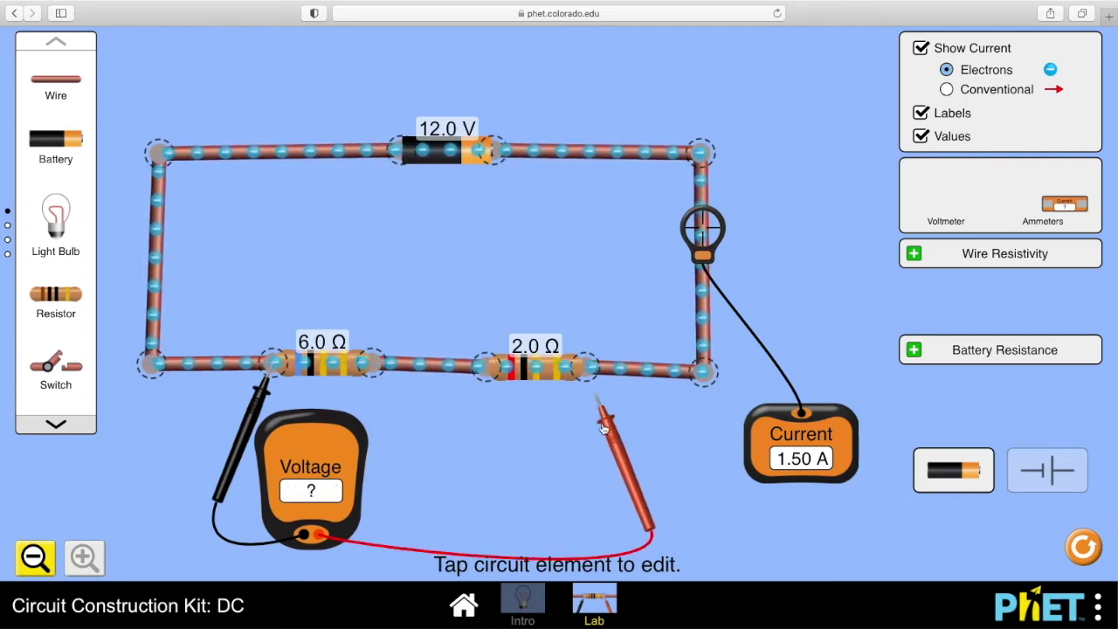
drag(245, 407, 461, 403)
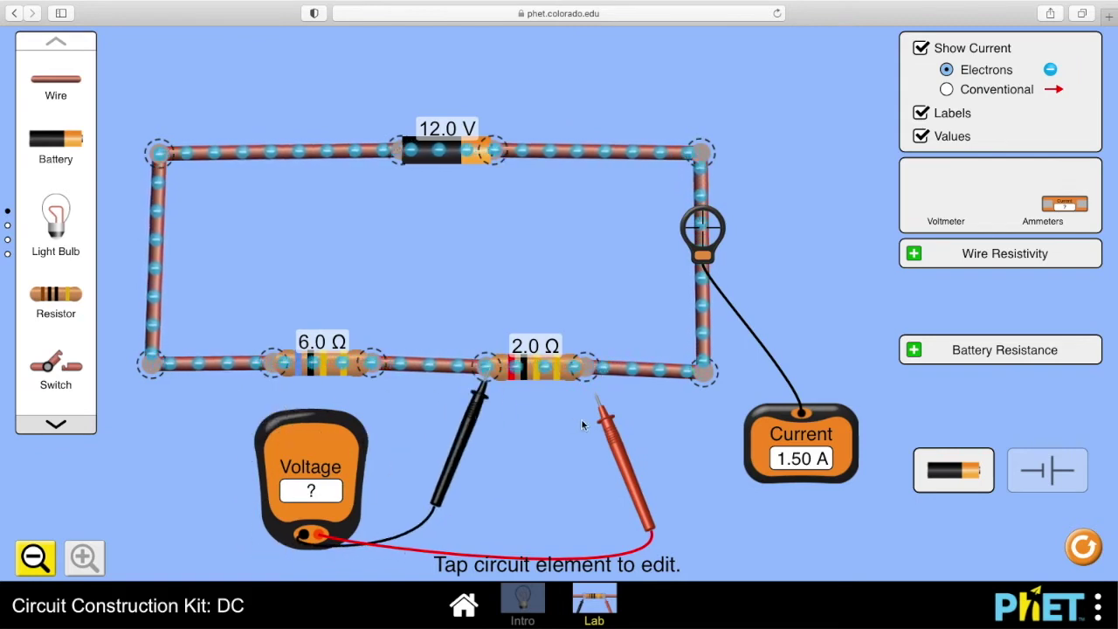
drag(609, 423, 596, 384)
drag(297, 463, 256, 434)
drag(600, 423, 394, 420)
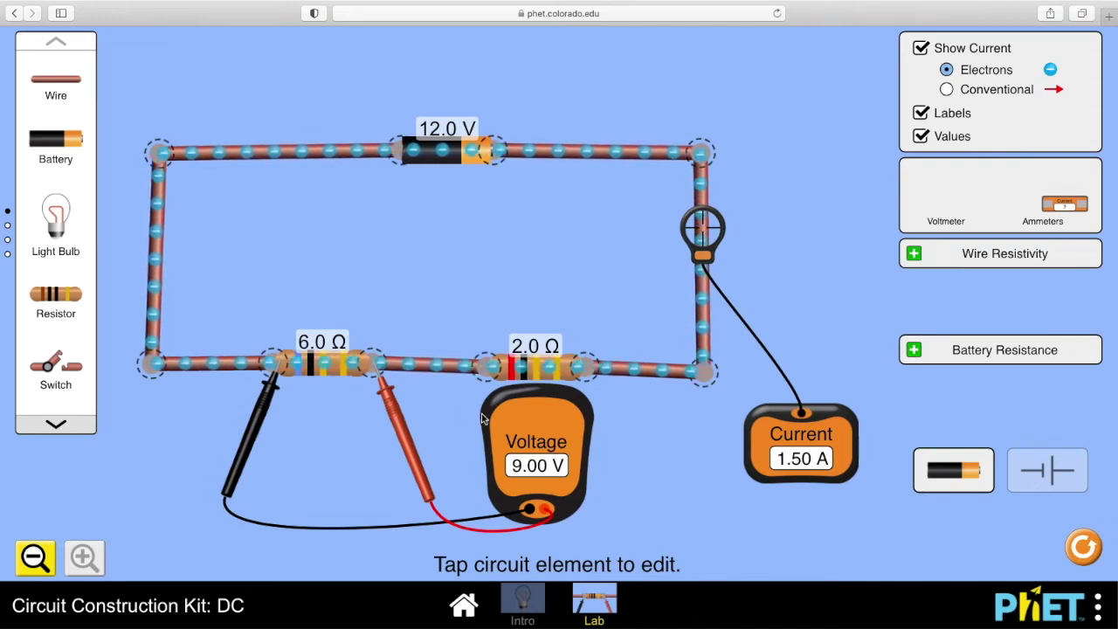
Delete the 2 Ω resistor and the wire to its right, then close the loop with the 6 Ω resistor near the middle.
click(532, 372)
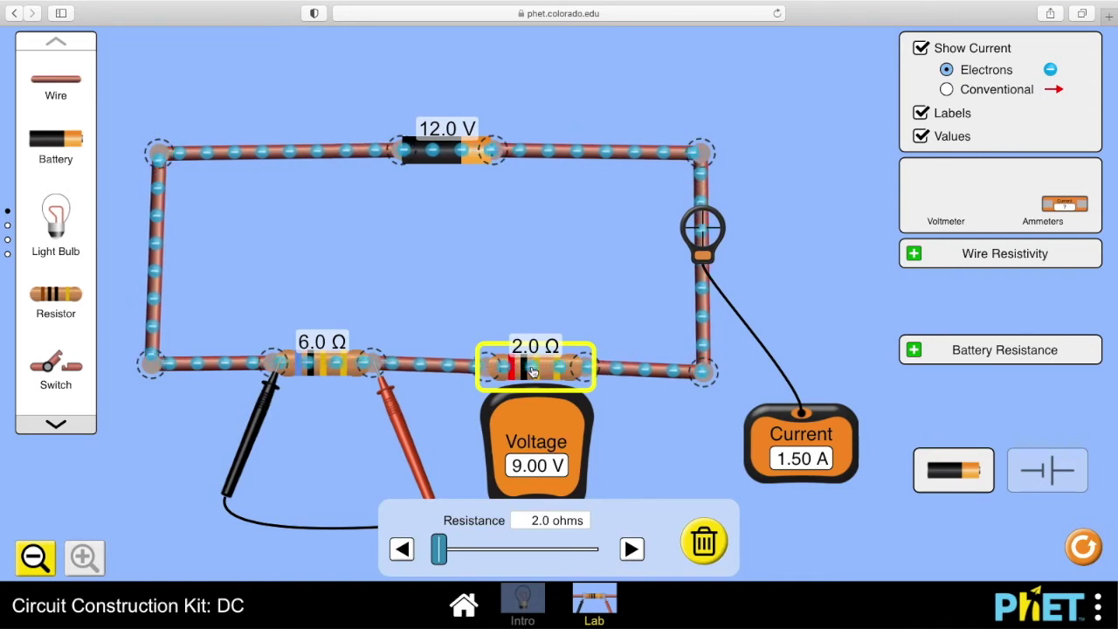
key(Delete)
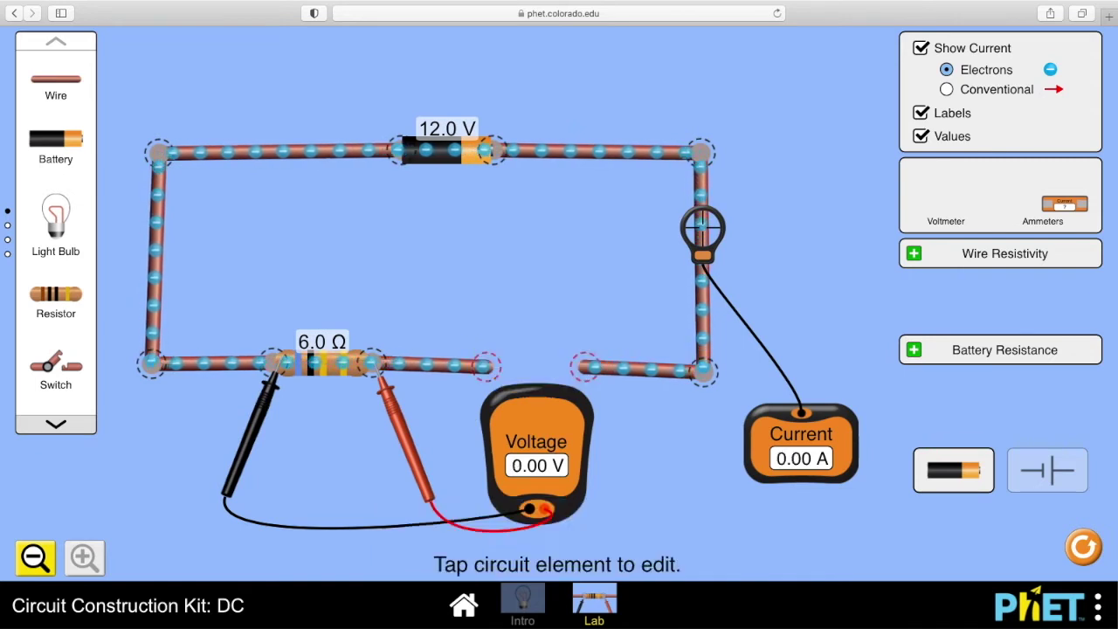
click(678, 377)
key(Delete)
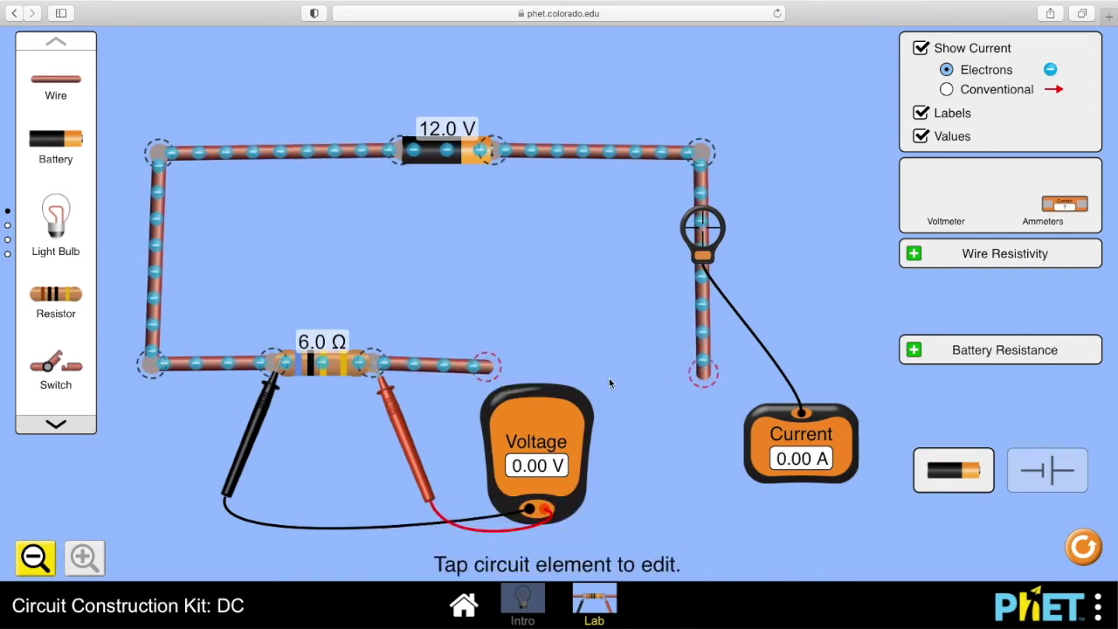
drag(574, 375, 703, 371)
drag(323, 363, 462, 361)
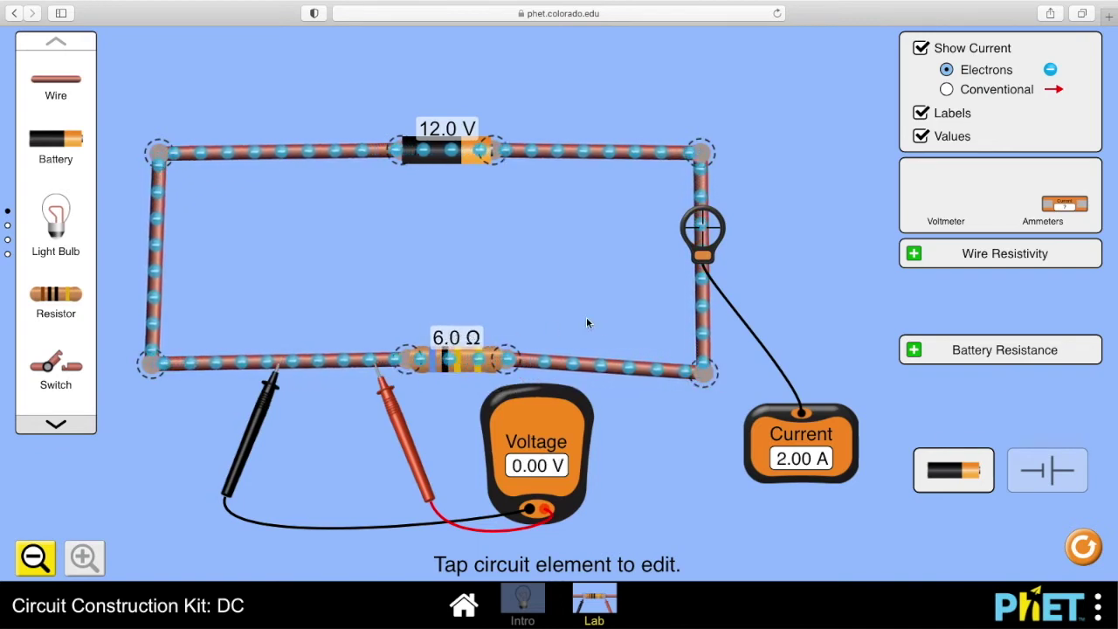
Set the battery resistance to 2.0 ohms.
click(914, 350)
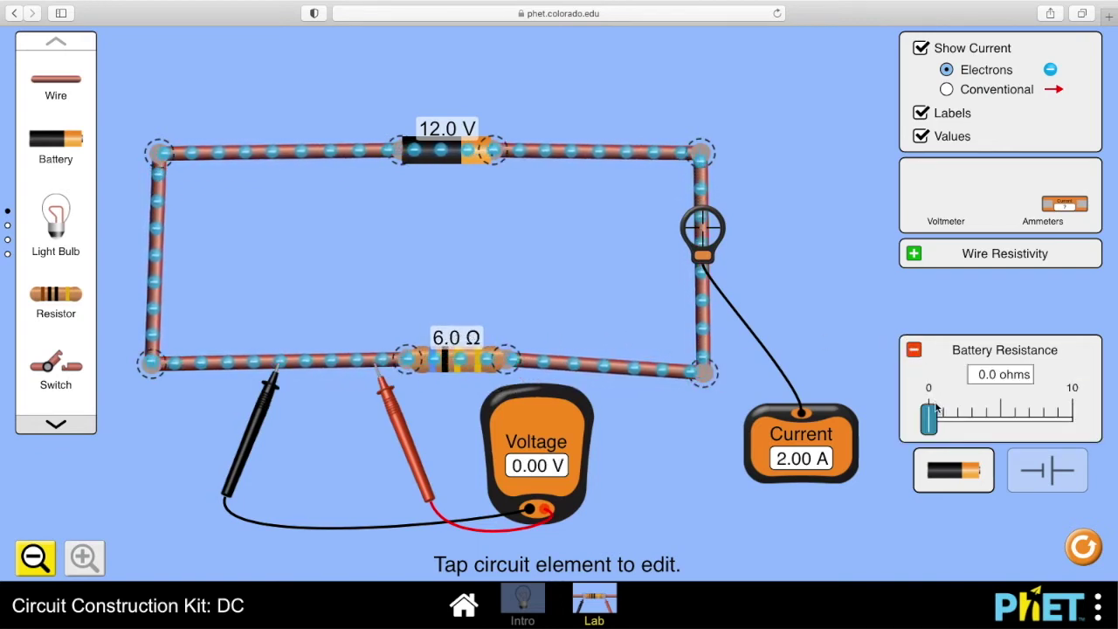
drag(929, 421, 957, 421)
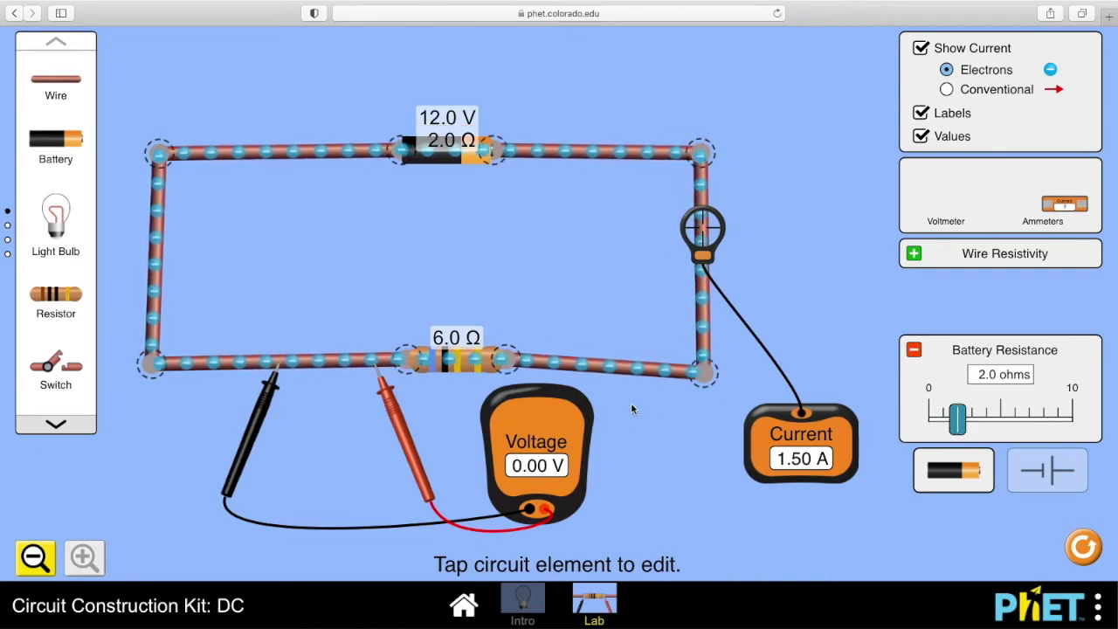
Measure the voltage across the 6 Ω resistor, with the voltmeter body placed just below it.
drag(538, 415, 607, 426)
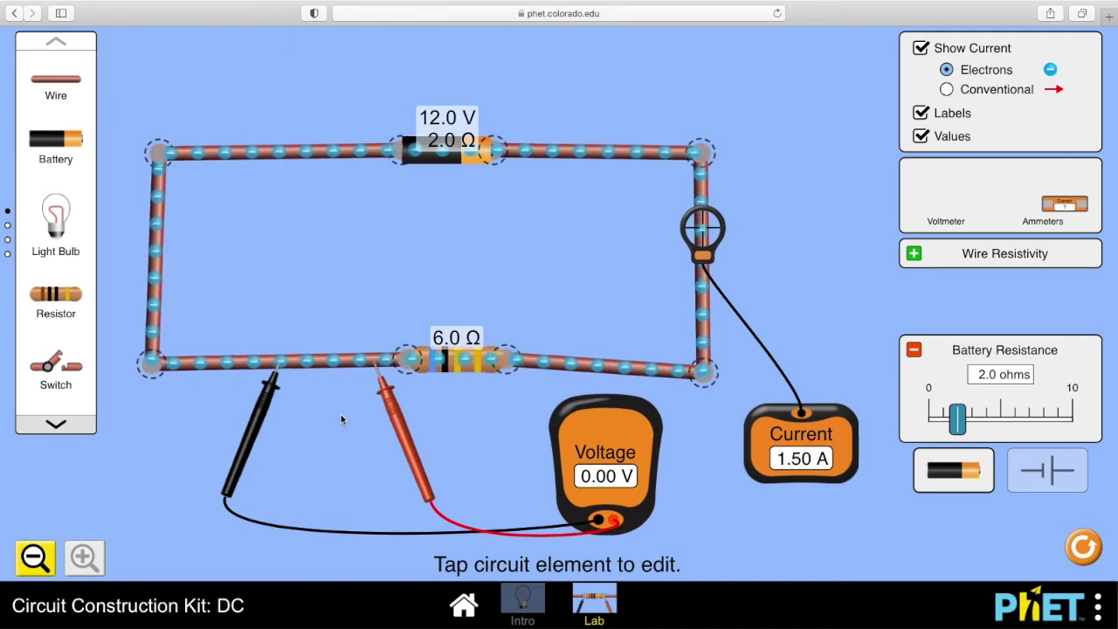
drag(397, 415, 518, 397)
drag(266, 414, 380, 410)
drag(585, 461, 431, 460)
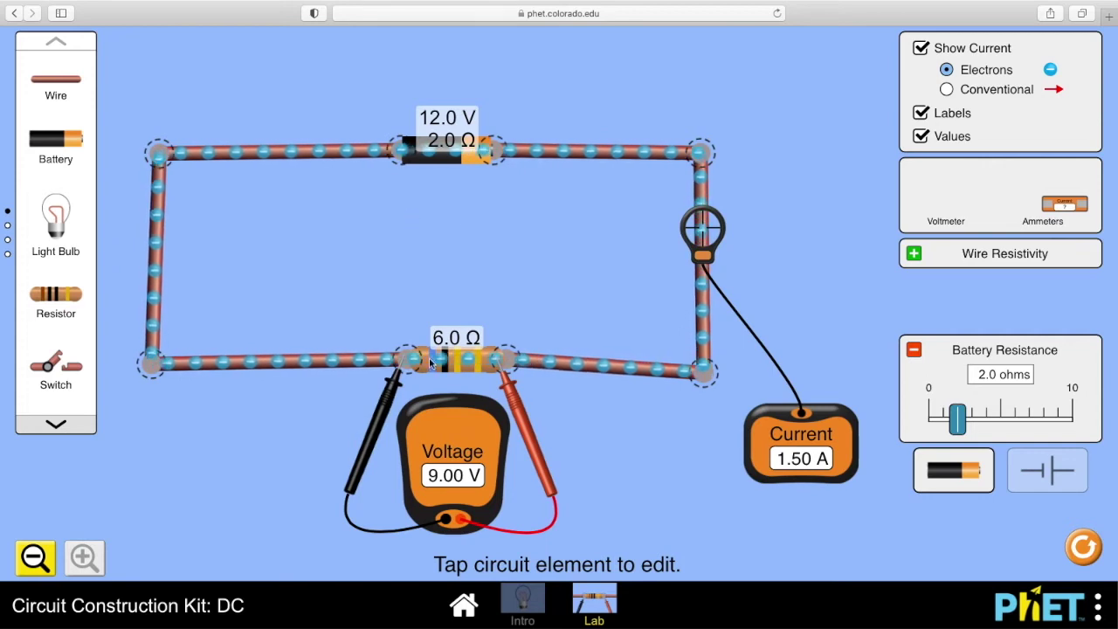
Measure the voltage across the battery's terminals and place the voltmeter body inside the loop.
click(518, 417)
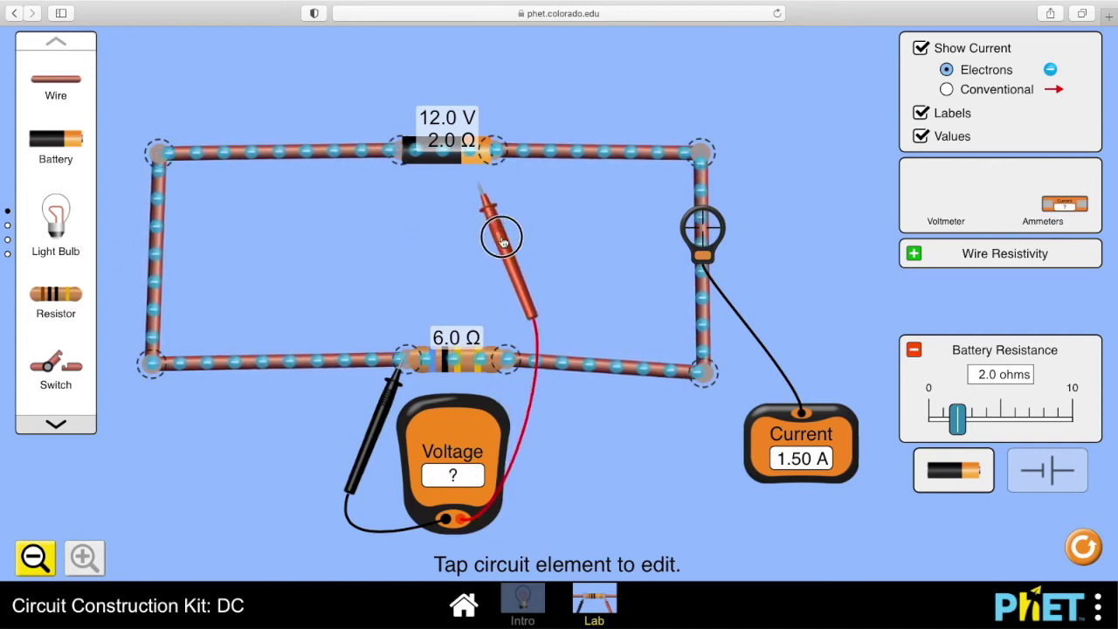
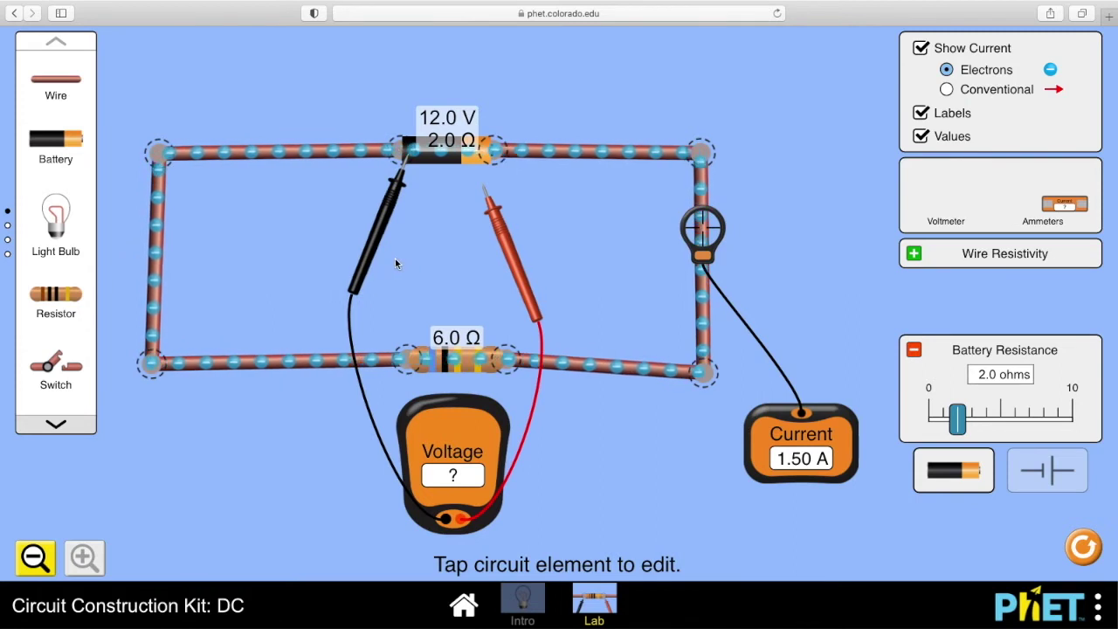
drag(501, 217, 511, 197)
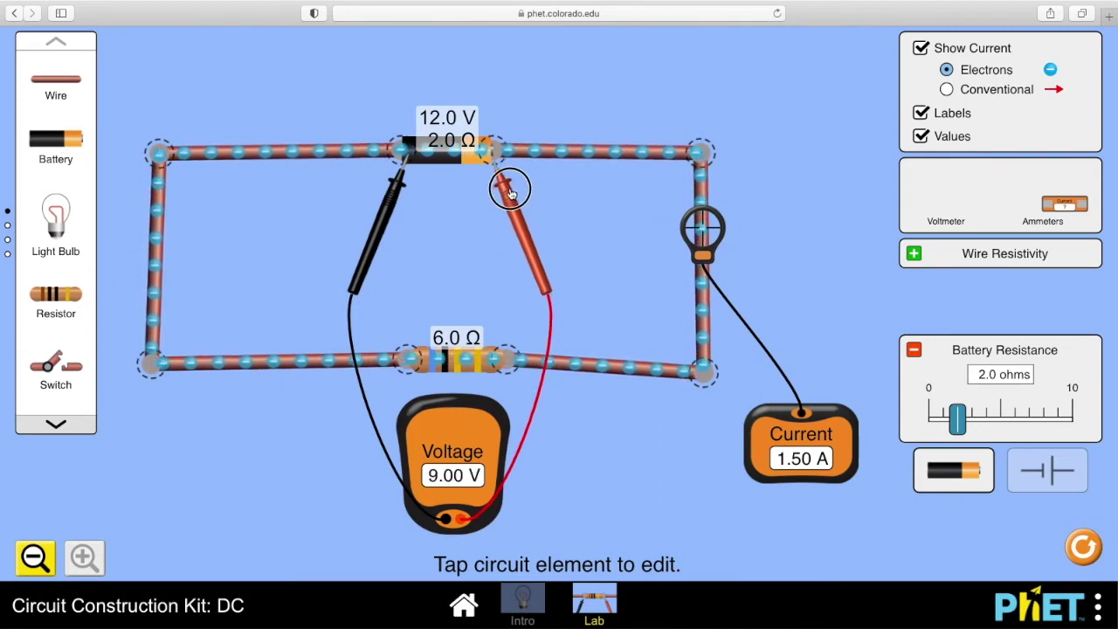
drag(428, 448, 426, 236)
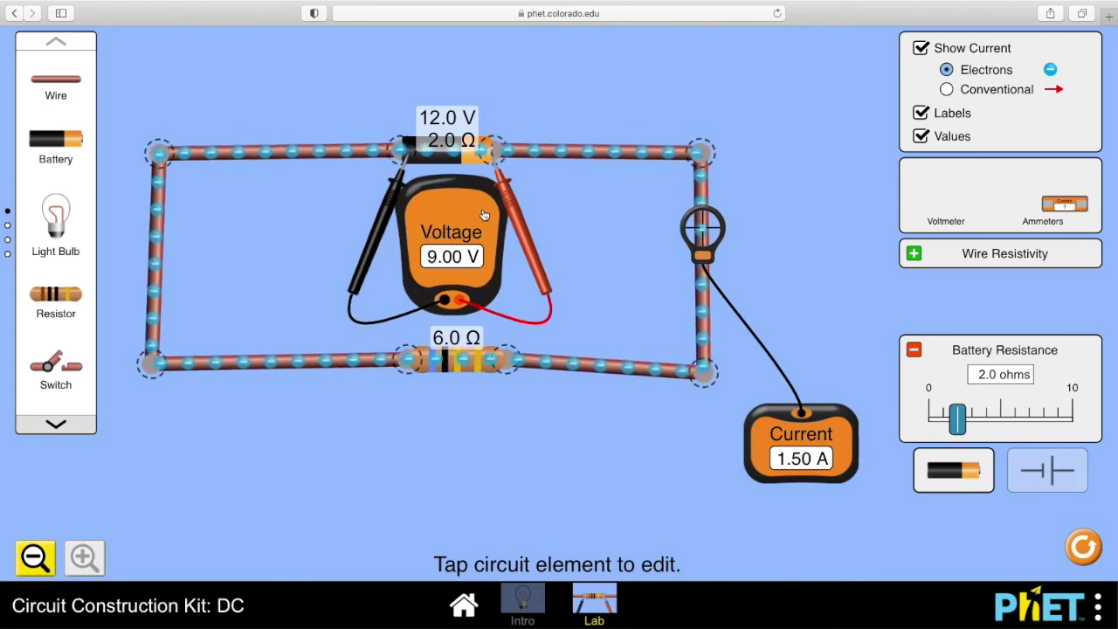
drag(508, 201, 505, 193)
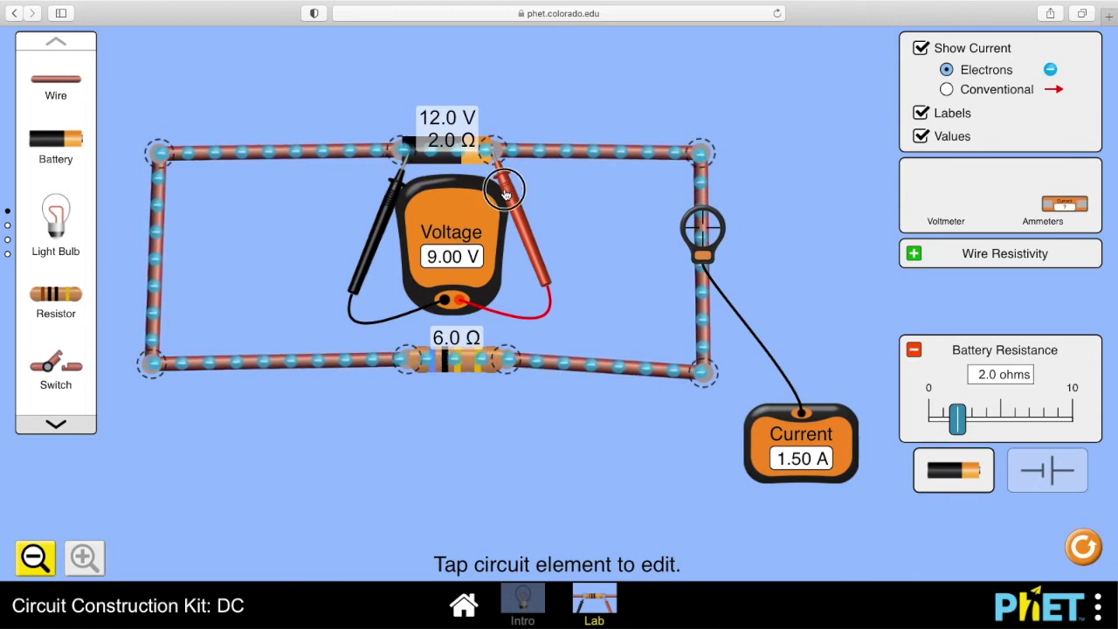
Take both voltmeter probes off the battery and open the 6 Ω resistor's resistance setting.
drag(505, 194, 522, 219)
drag(384, 210, 364, 230)
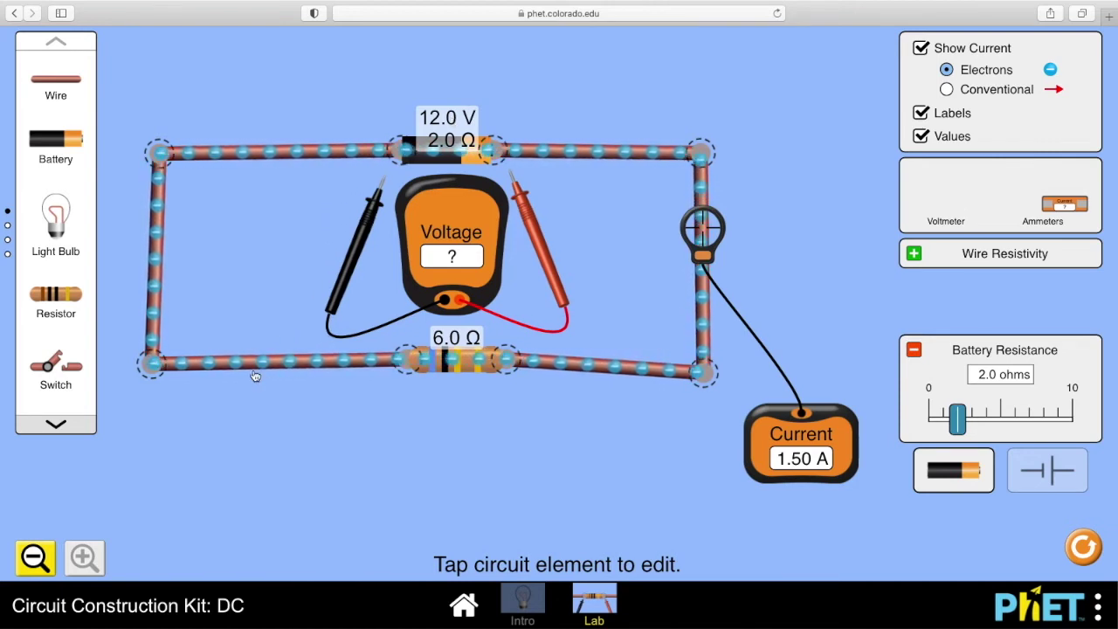
click(459, 362)
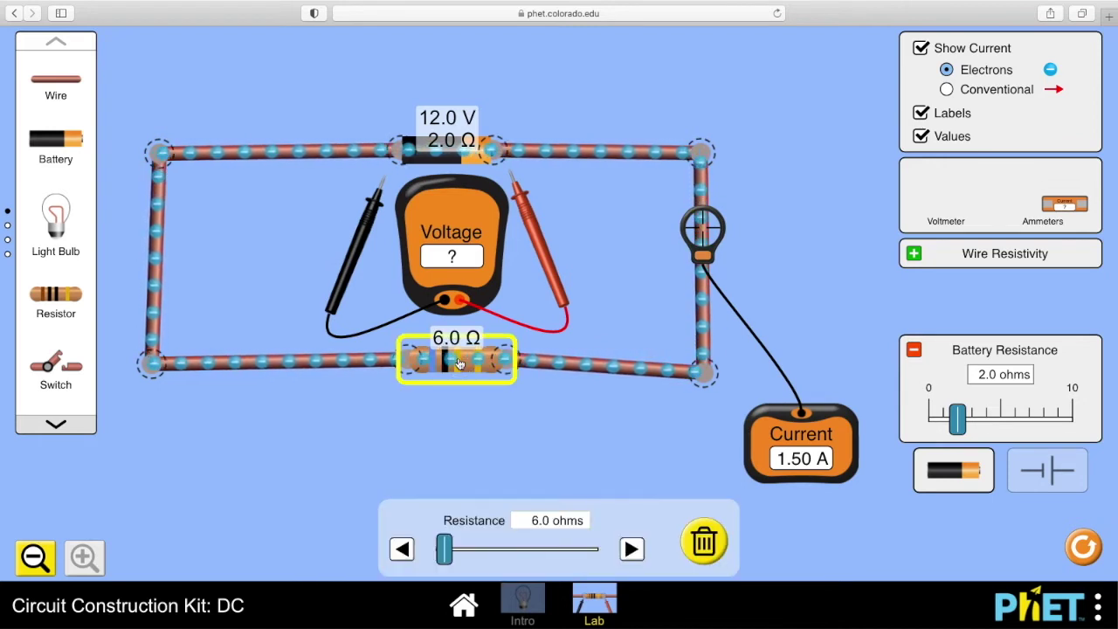
Open the circuit by deleting the 6 Ω resistor and spreading the loose wire ends apart, and measure the voltage across the battery's terminals.
click(706, 539)
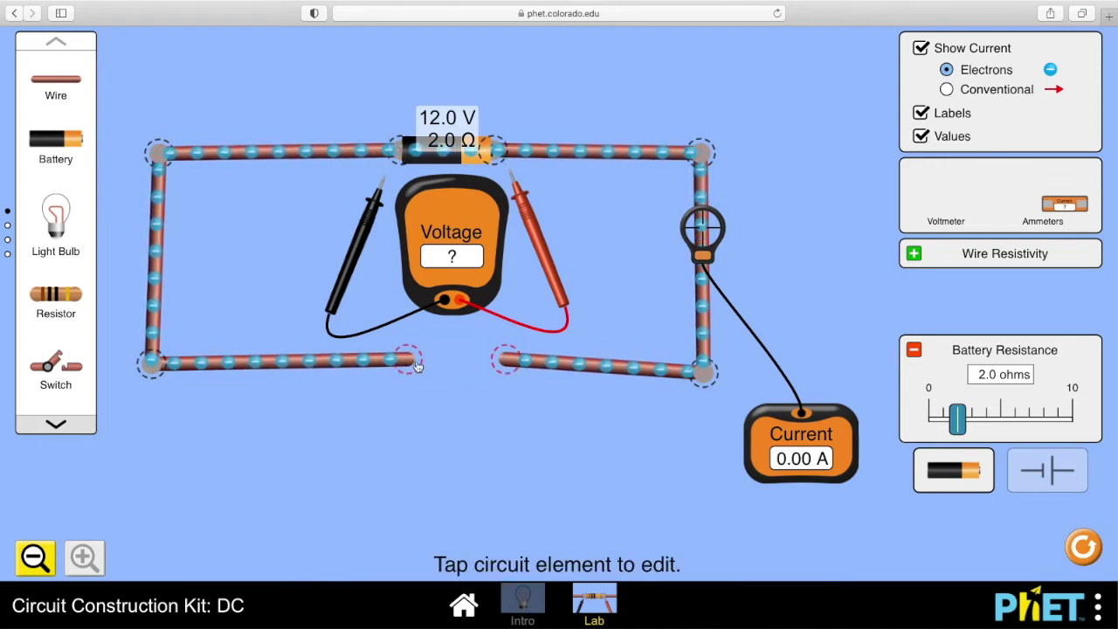
drag(416, 366, 358, 397)
drag(495, 366, 563, 423)
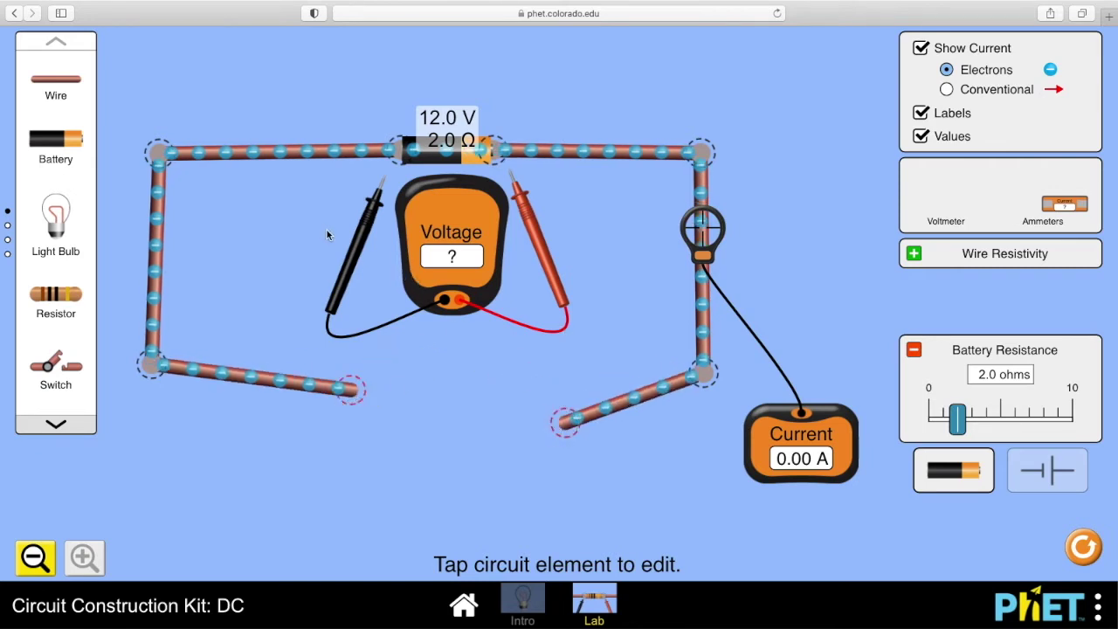
drag(360, 248, 381, 213)
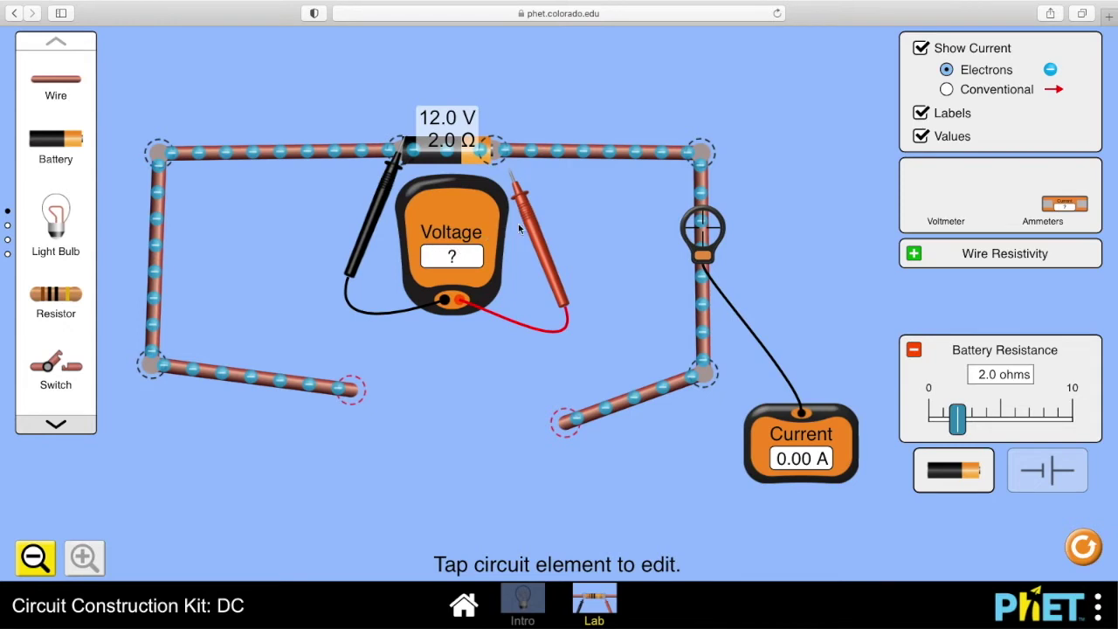
drag(526, 223, 516, 207)
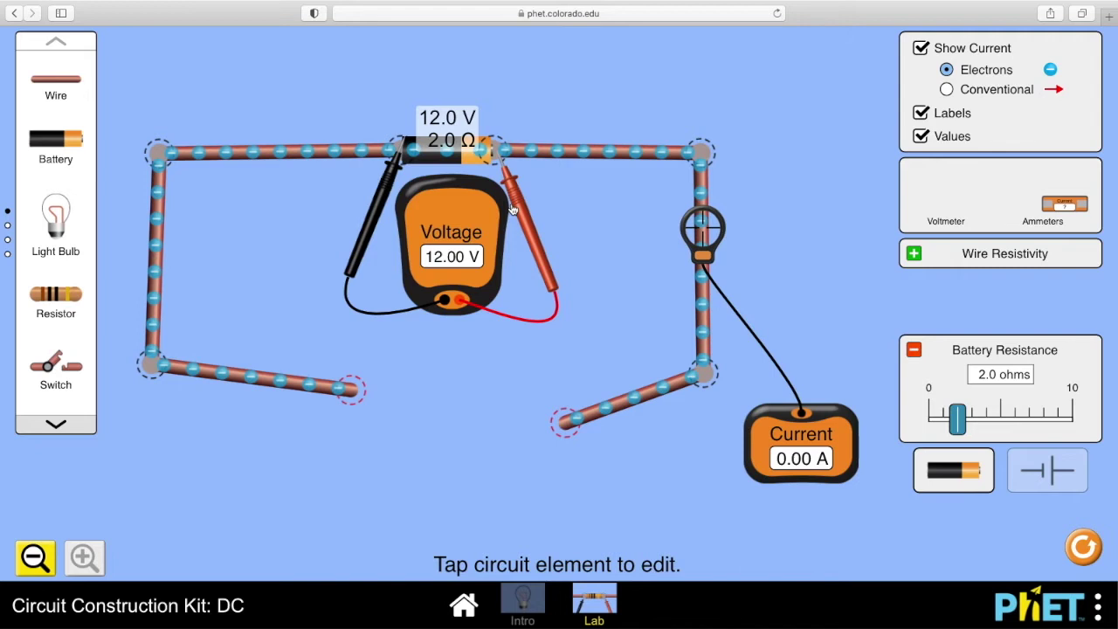
Add a new resistor between the two loose wire ends to close the loop again.
drag(50, 303, 437, 392)
drag(352, 392, 376, 389)
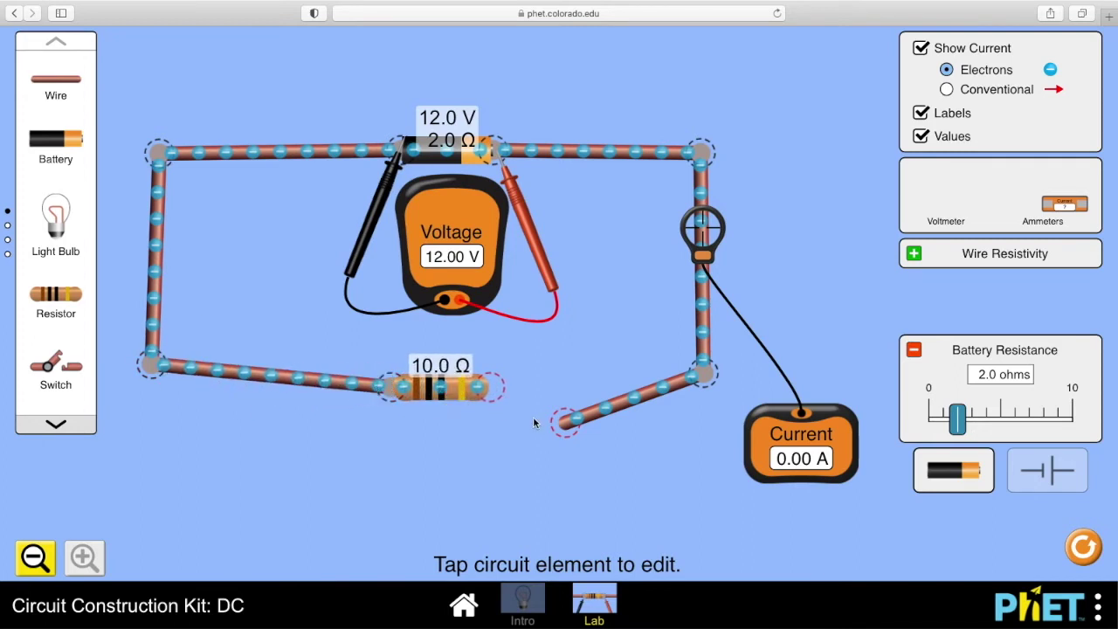
drag(491, 392, 458, 377)
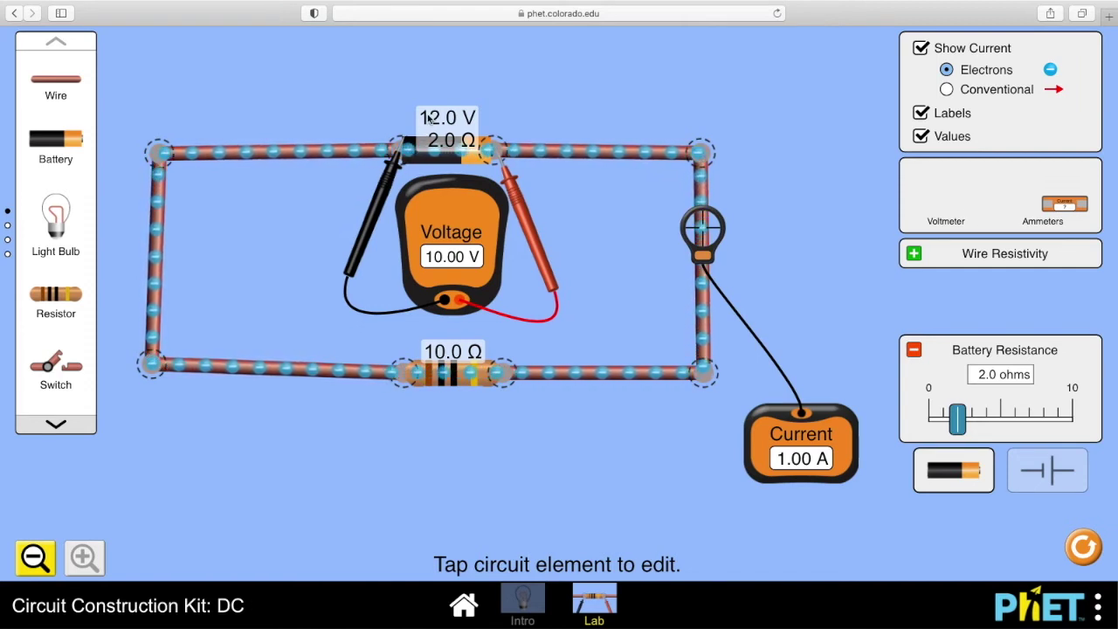
Set the new resistor's resistance to 6.0 ohms and deselect it.
click(450, 374)
click(404, 549)
click(404, 548)
click(404, 549)
click(405, 549)
click(404, 548)
click(405, 549)
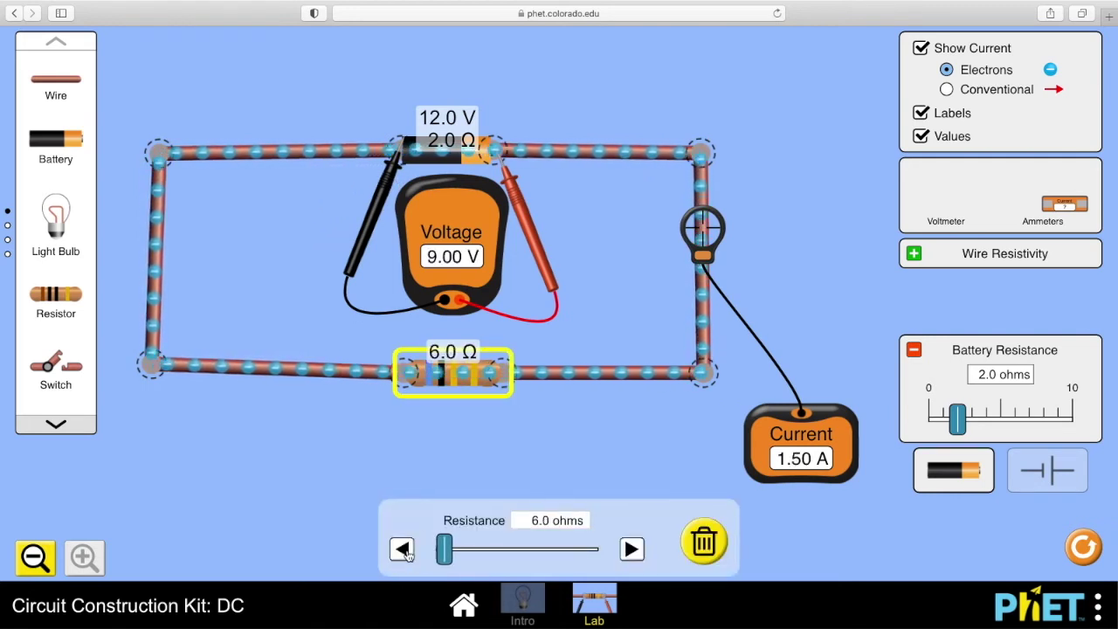
click(437, 243)
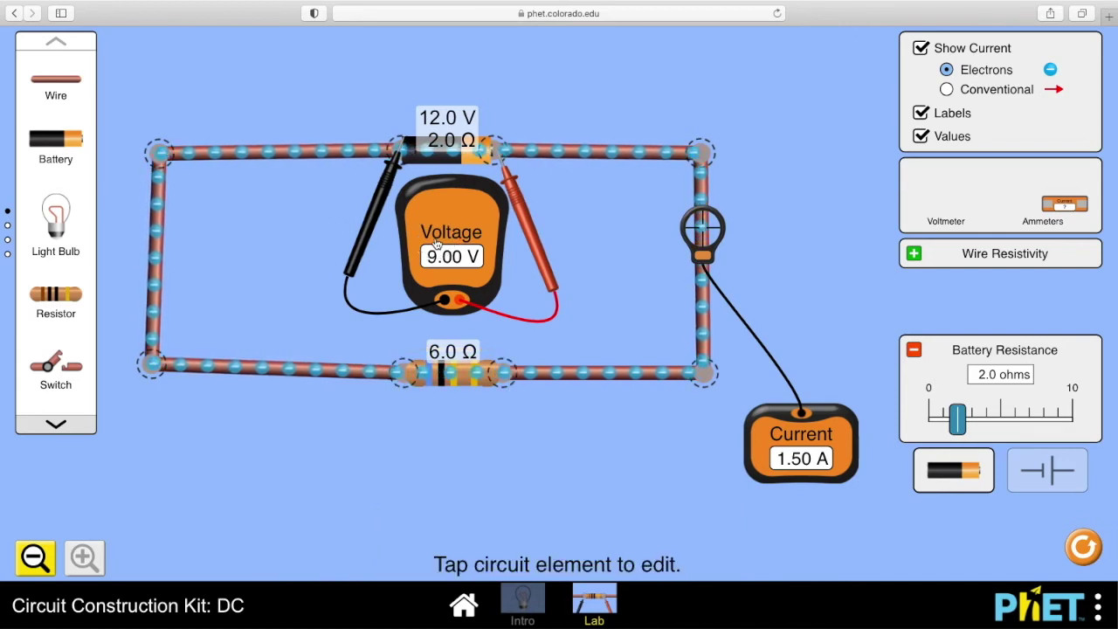